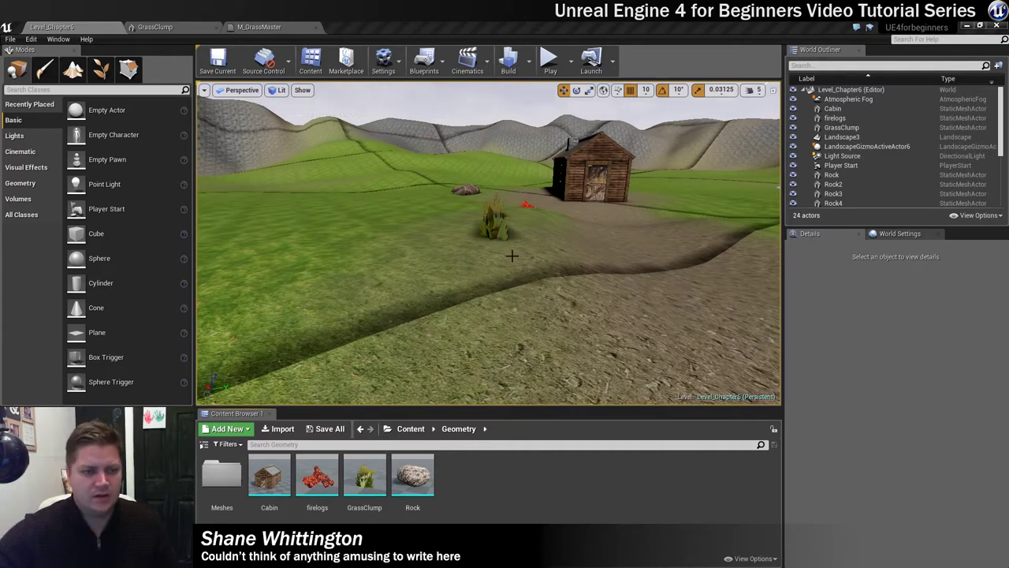
- Delete the single grass clump standing on the terrain in front of the cabin
left_click(495, 221)
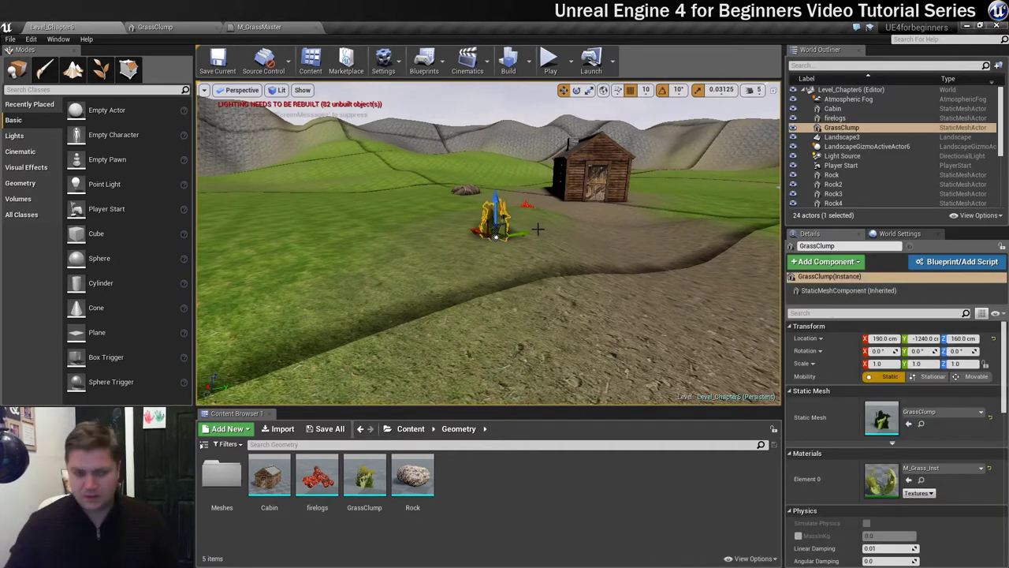
key("Delete")
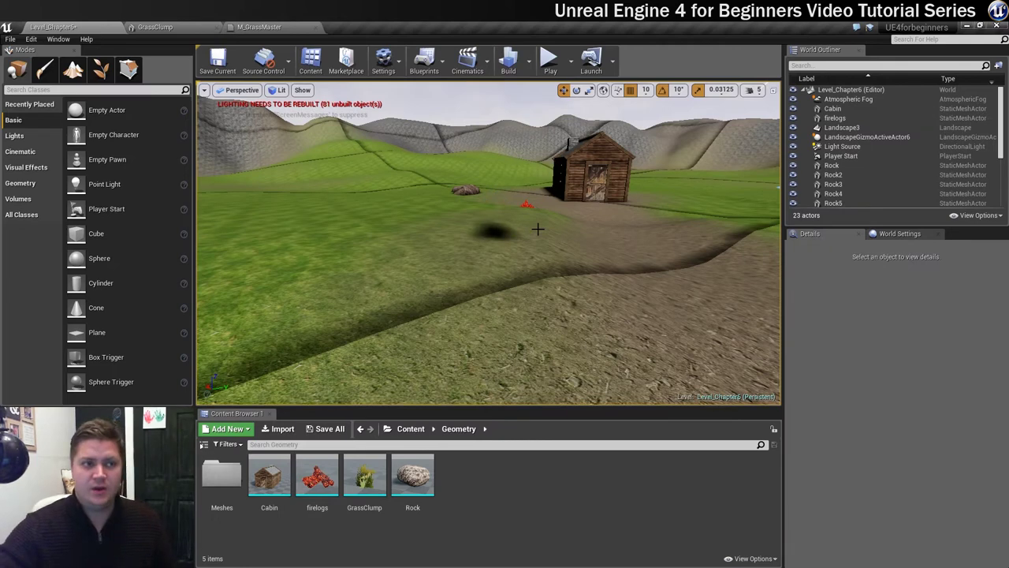
right_click_drag(296, 144, 201, 151)
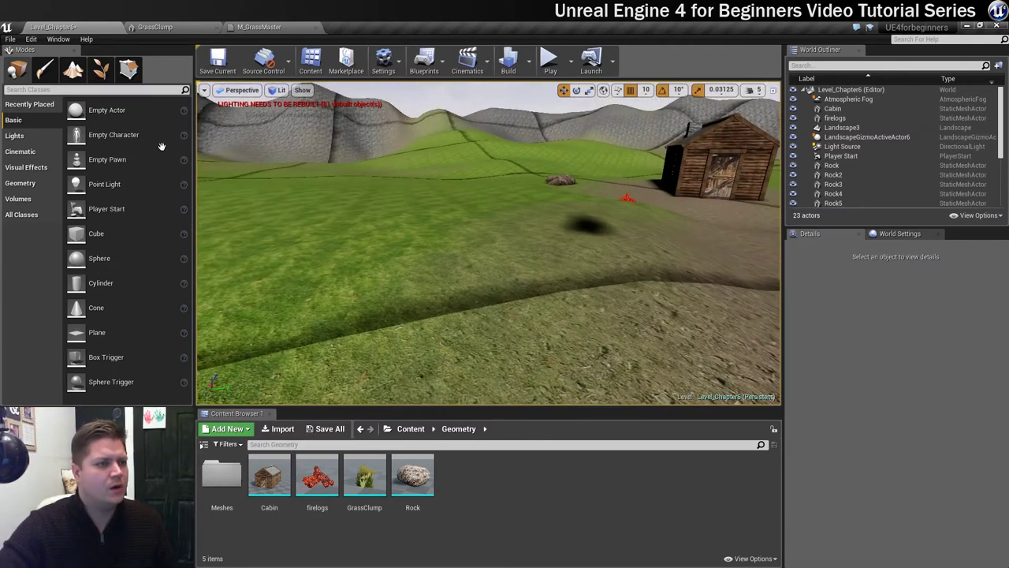
- Switch to Foliage painting mode and reduce the brush size to about 647
left_click(101, 70)
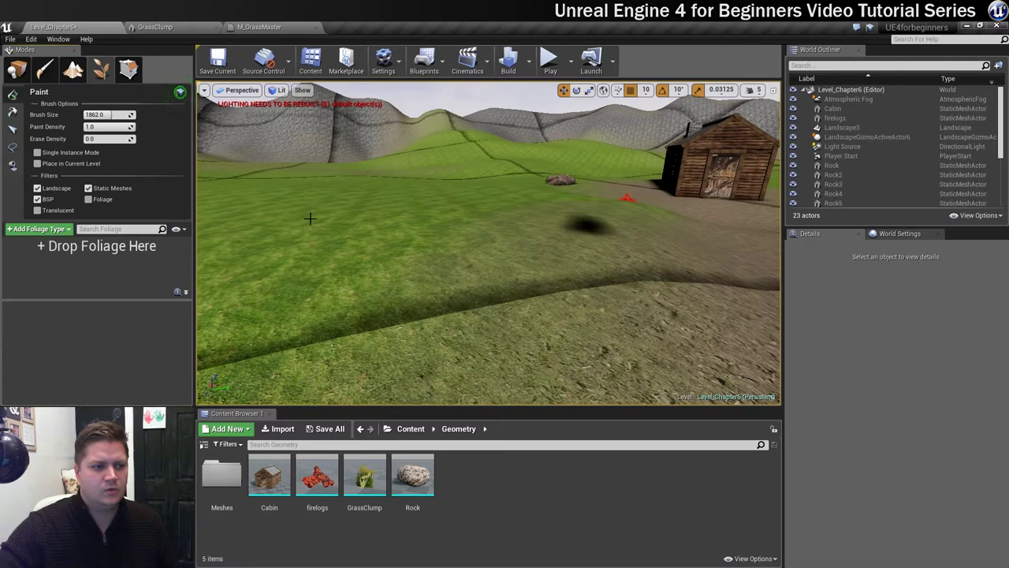
scroll(479, 220, "up", 3)
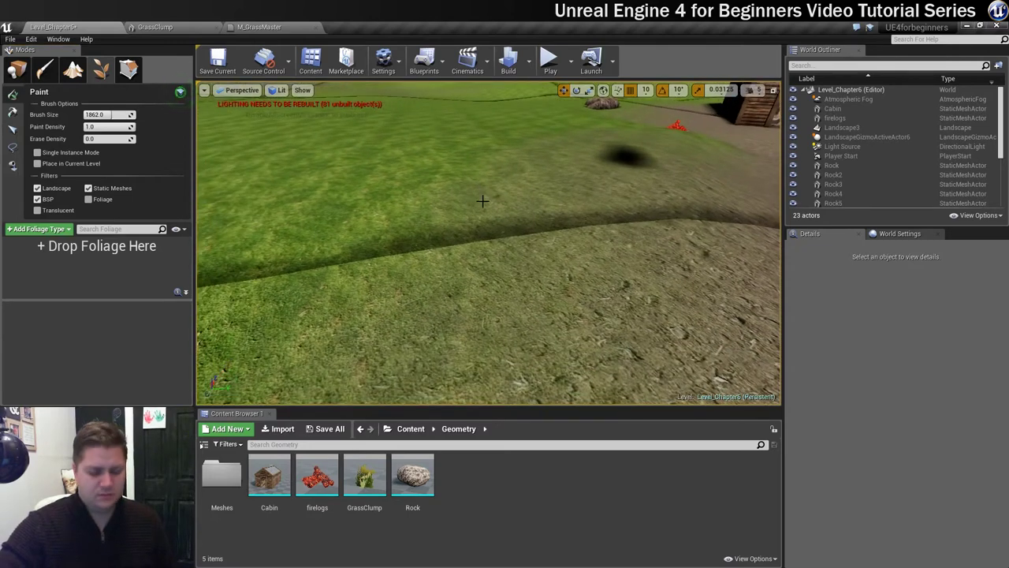
left_click_drag(111, 114, 94, 114)
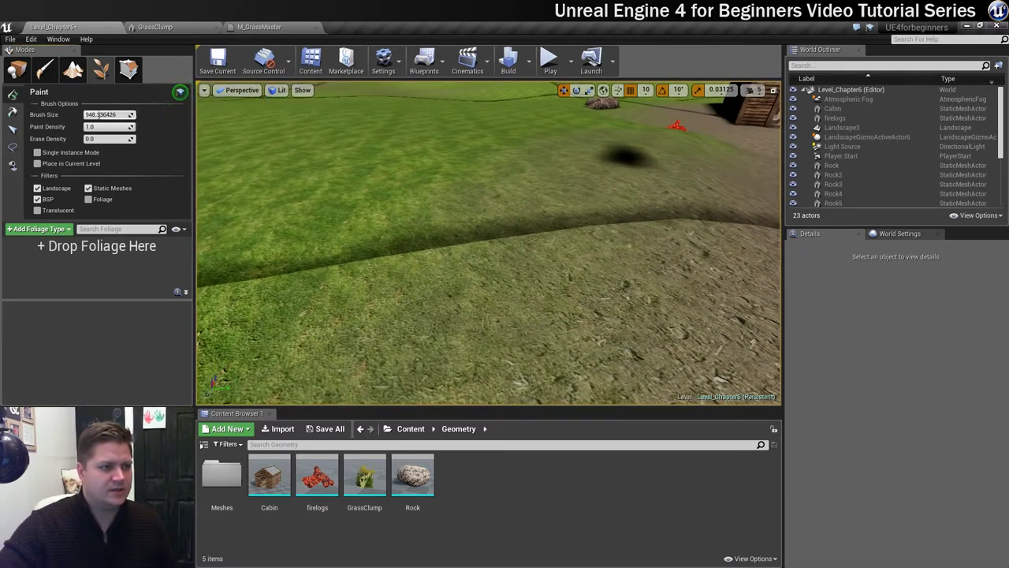
scroll(444, 224, "down", 5)
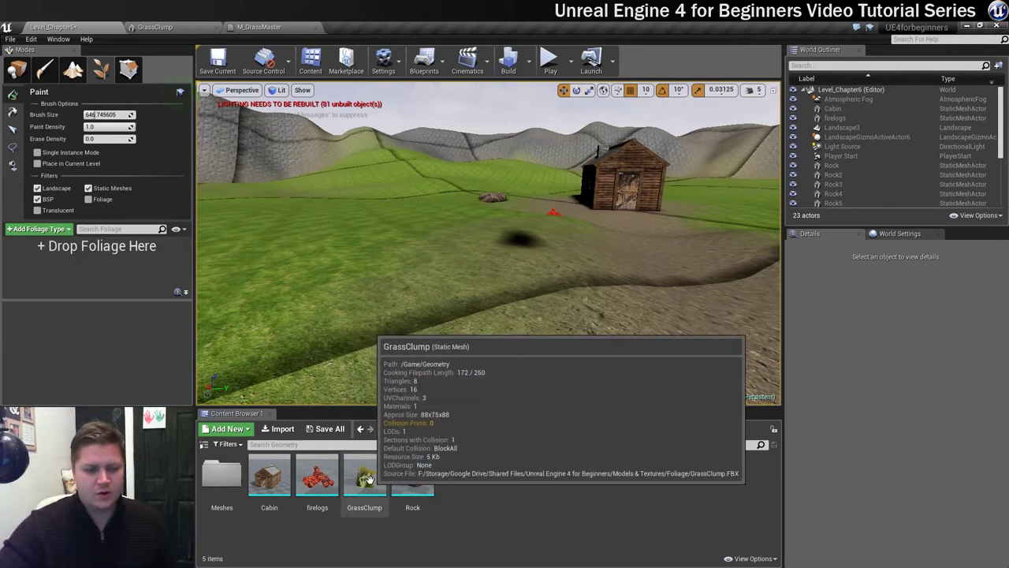
- Add the GrassClump mesh as a foliage type and exclude static meshes and BSP from painting, leaving only the landscape filter enabled
left_click_drag(368, 480, 54, 270)
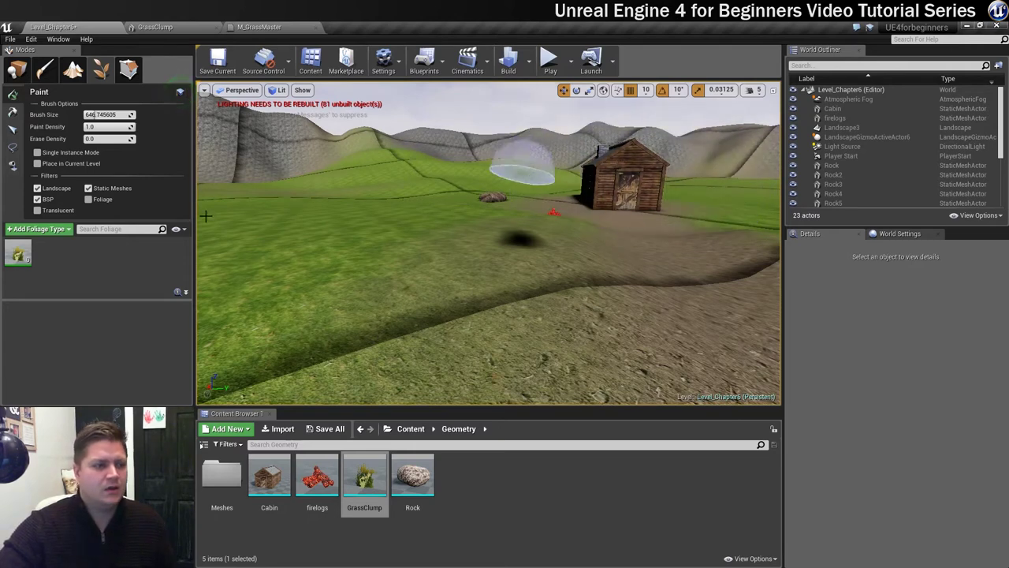
left_click(117, 190)
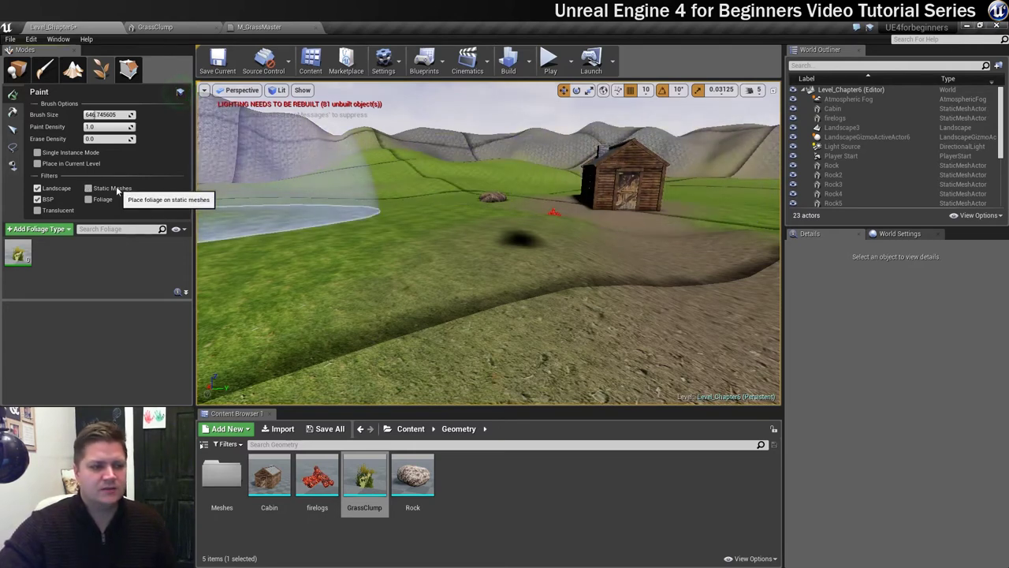
left_click(49, 200)
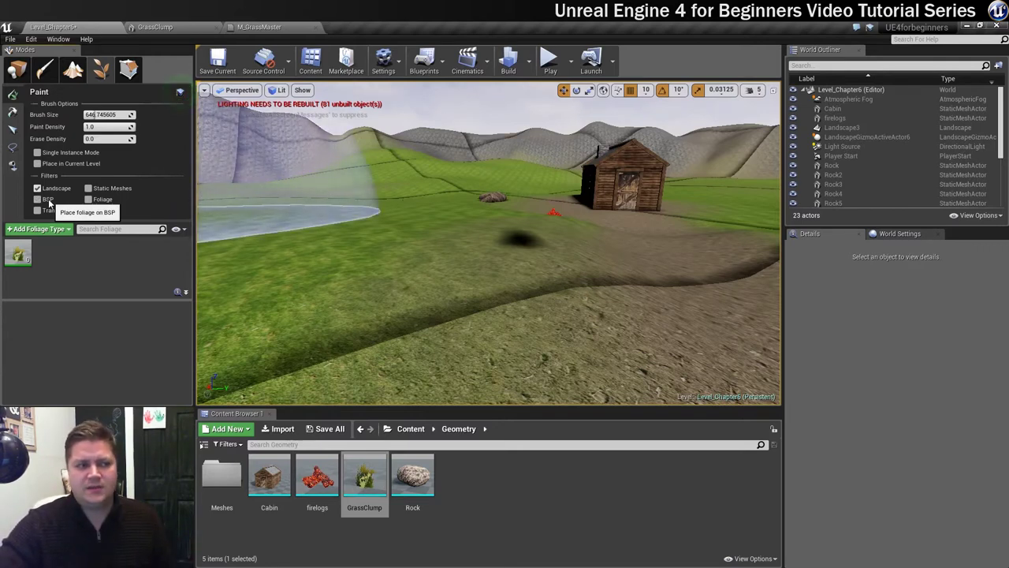
mouse_move(28, 243)
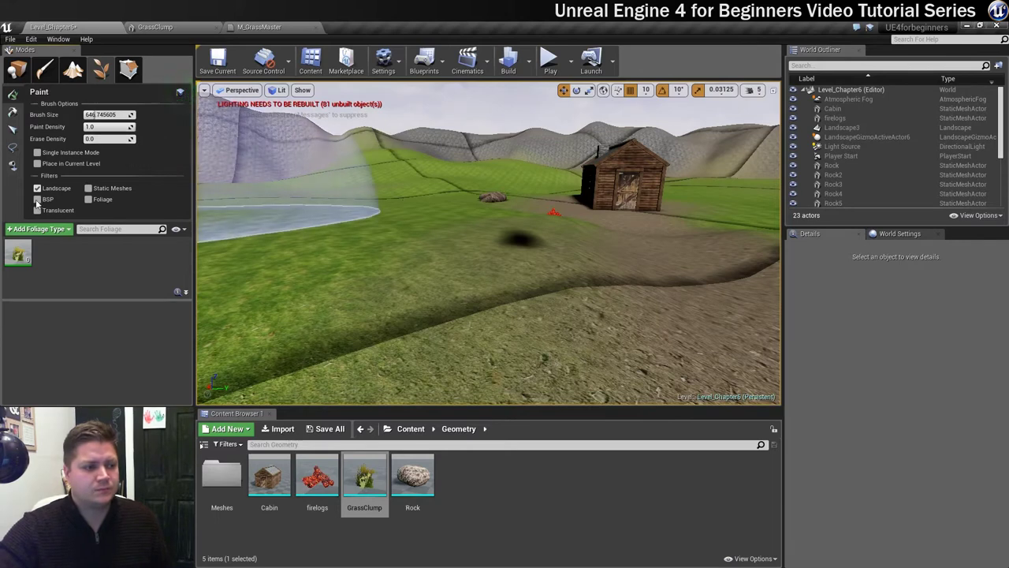
- Select the GrassClump foliage type and set its painting density to 160
left_click(22, 259)
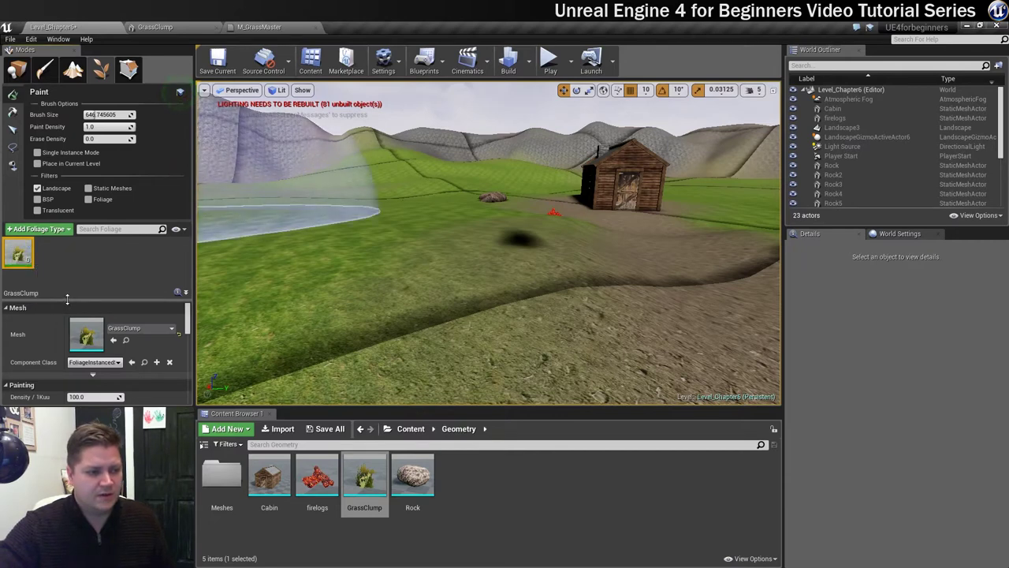
left_click_drag(67, 298, 65, 282)
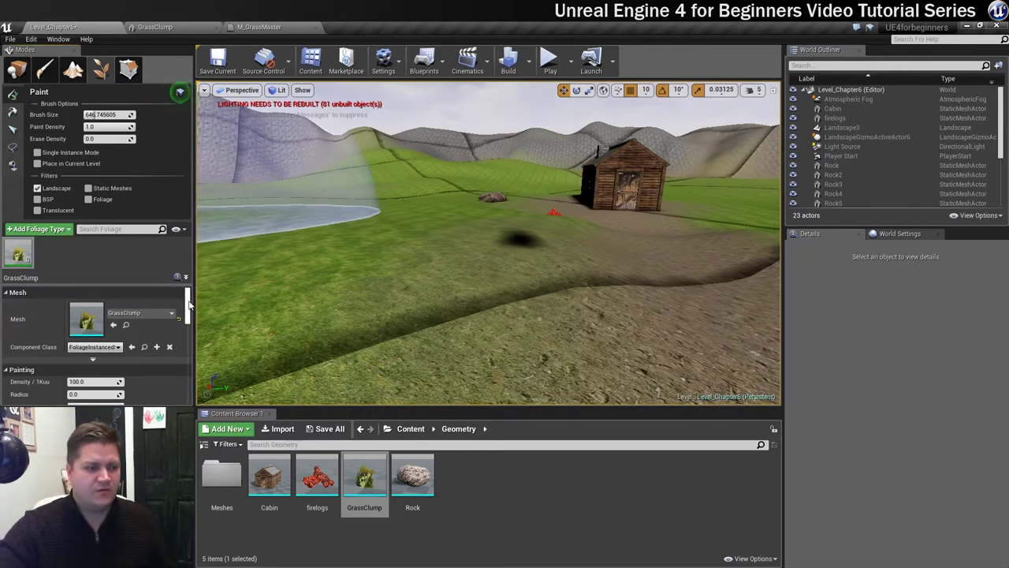
left_click_drag(188, 303, 188, 310)
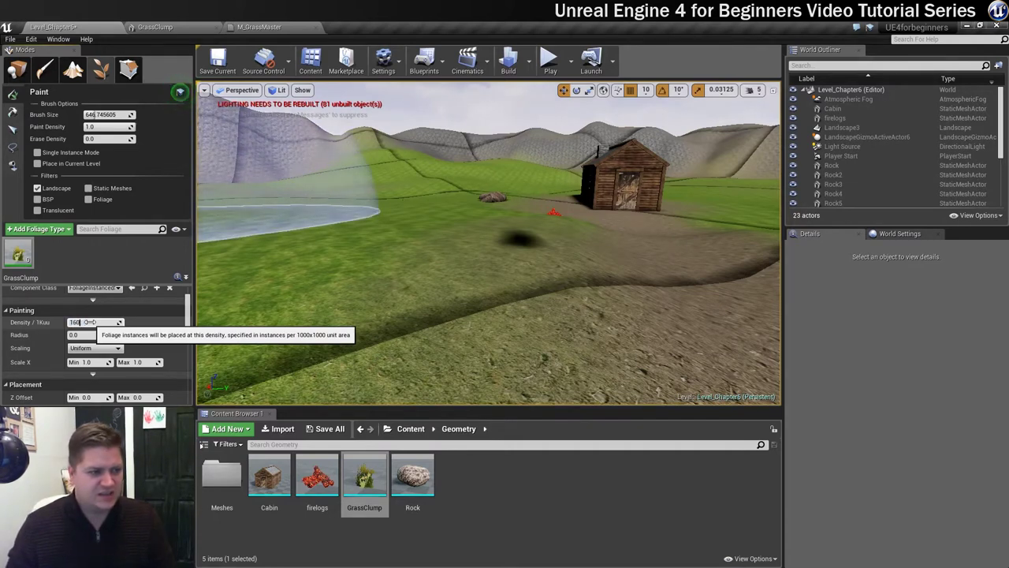
- Set the GrassClump foliage's Scale X range to a minimum of 0.7 and a maximum of 1.3
left_click(85, 362)
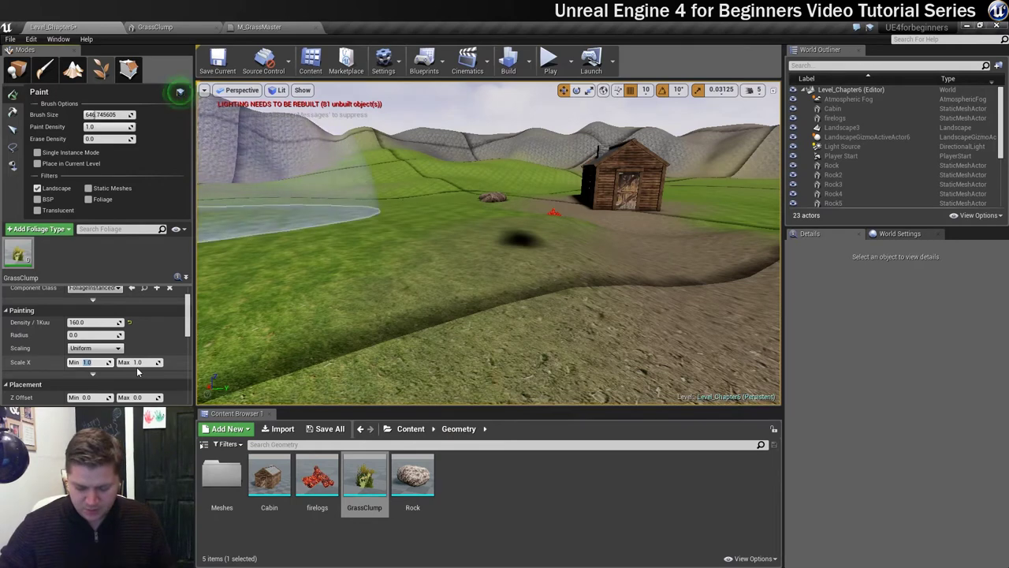
type("0.7")
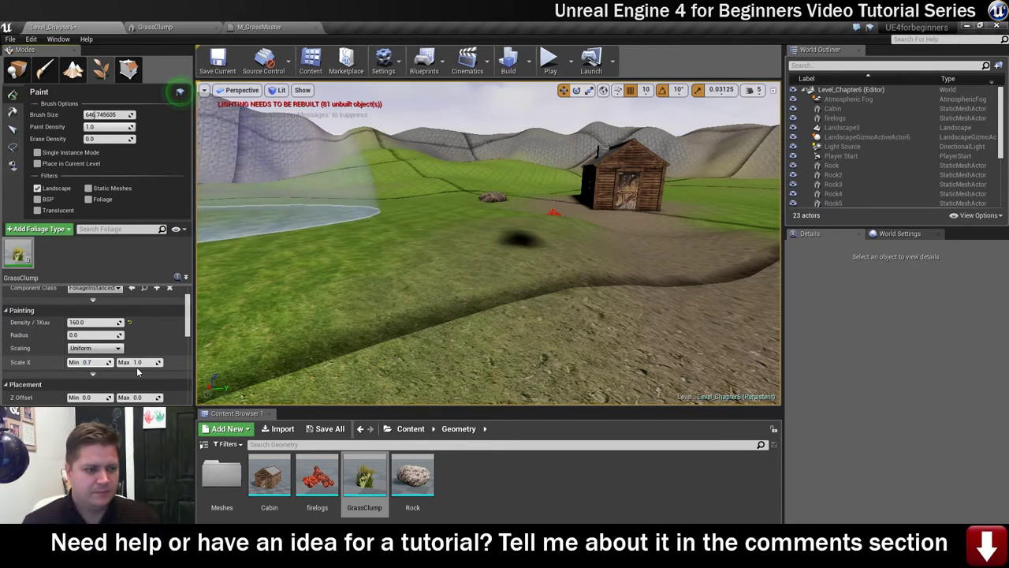
key("Return")
left_click(140, 362)
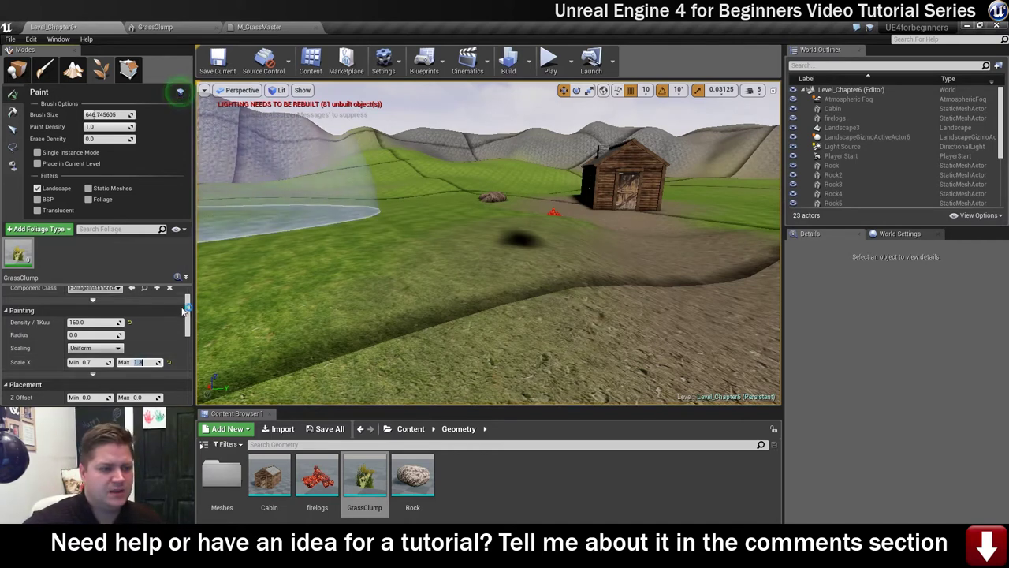
- Disable Align to Normal in the GrassClump foliage's placement settings
scroll(188, 323, "down", 3)
scroll(189, 322, "down", 1)
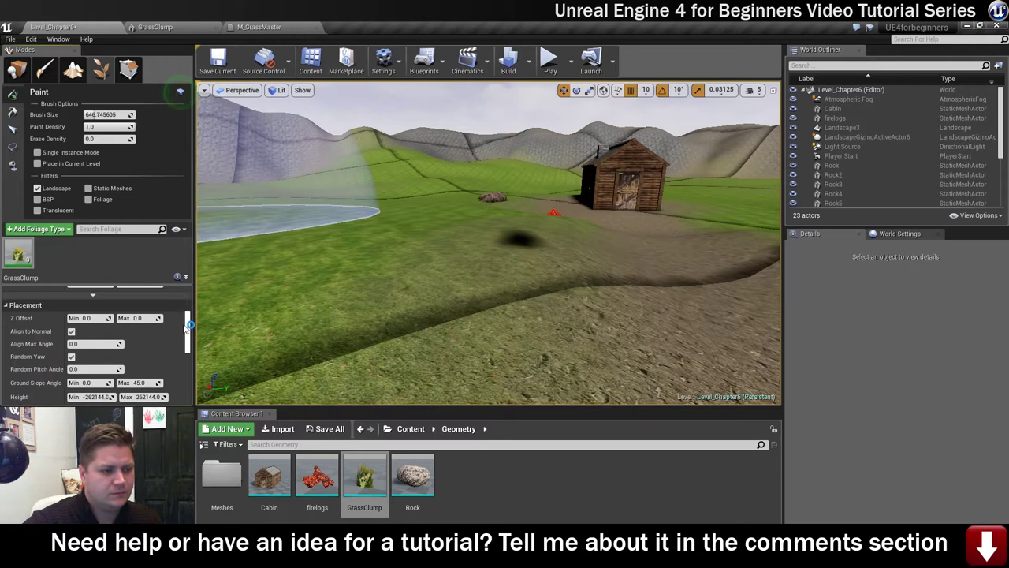
left_click(71, 332)
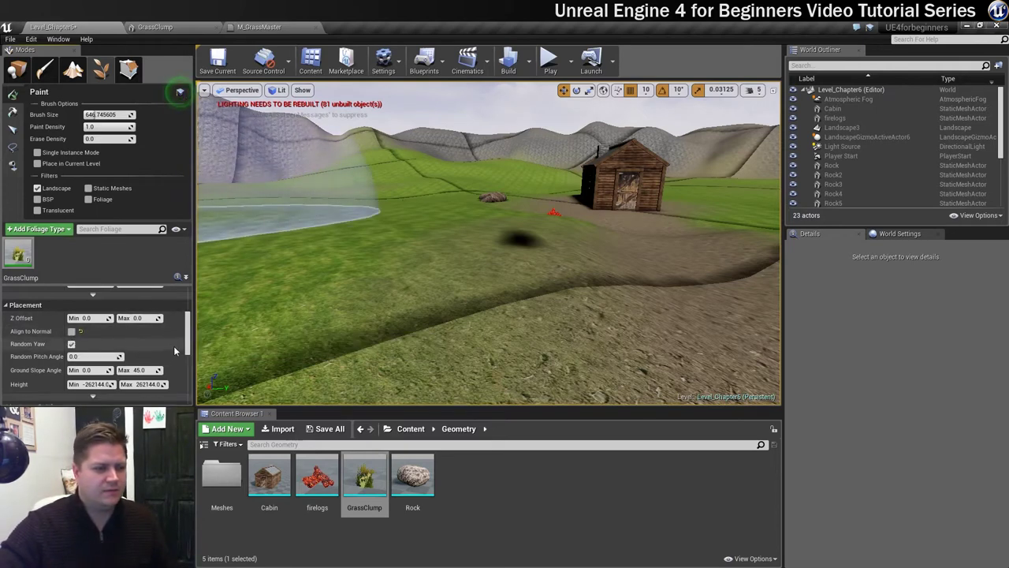
mouse_move(188, 335)
left_mouse_down()
mouse_move(188, 380)
mouse_move(188, 316)
left_mouse_up()
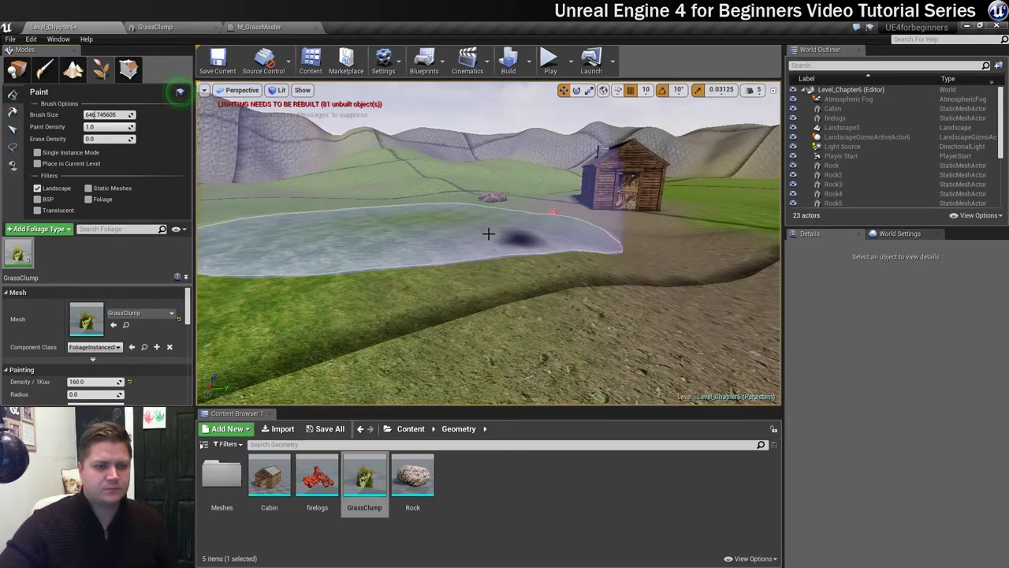
- Enlarge the foliage brush to about 1297 and paint a broad swath of grass on the meadow beside the dirt path, starting near the cabin
key("s")
mouse_move(484, 234)
right_mouse_down()
mouse_move(504, 237)
mouse_move(485, 260)
mouse_move(481, 291)
mouse_move(504, 311)
mouse_move(476, 221)
right_mouse_up()
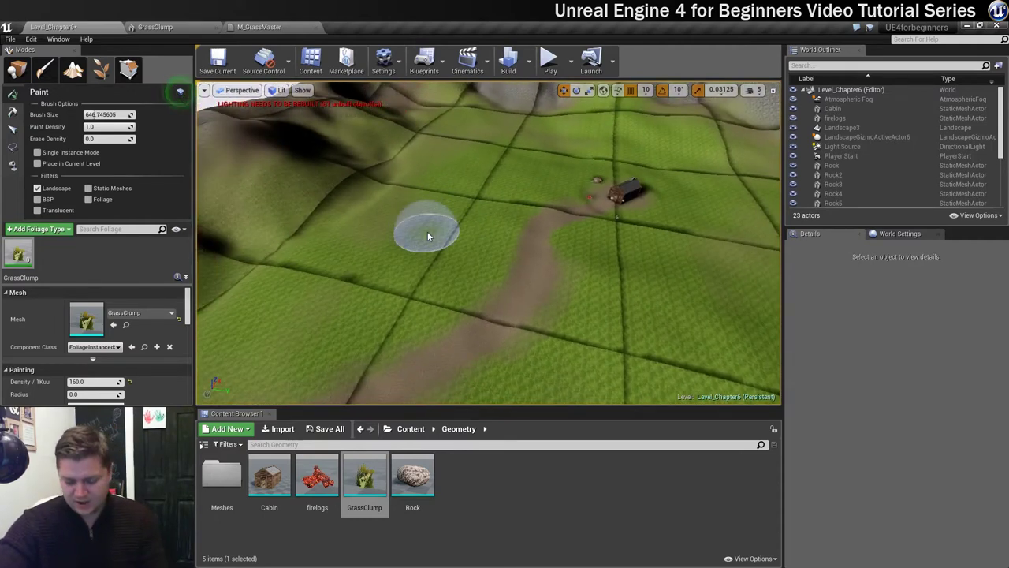
key("bracketright")
key("bracketright")
key("bracketright")
key("bracketright")
key("bracketright")
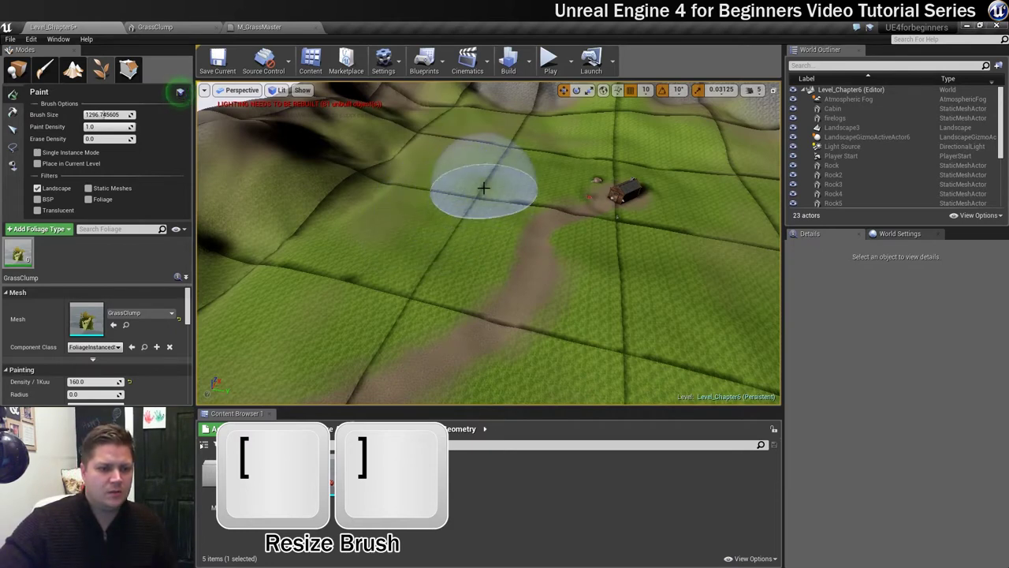
mouse_move(471, 198)
left_mouse_down()
mouse_move(428, 254)
mouse_move(386, 276)
mouse_move(374, 320)
mouse_move(298, 300)
mouse_move(319, 260)
left_mouse_up()
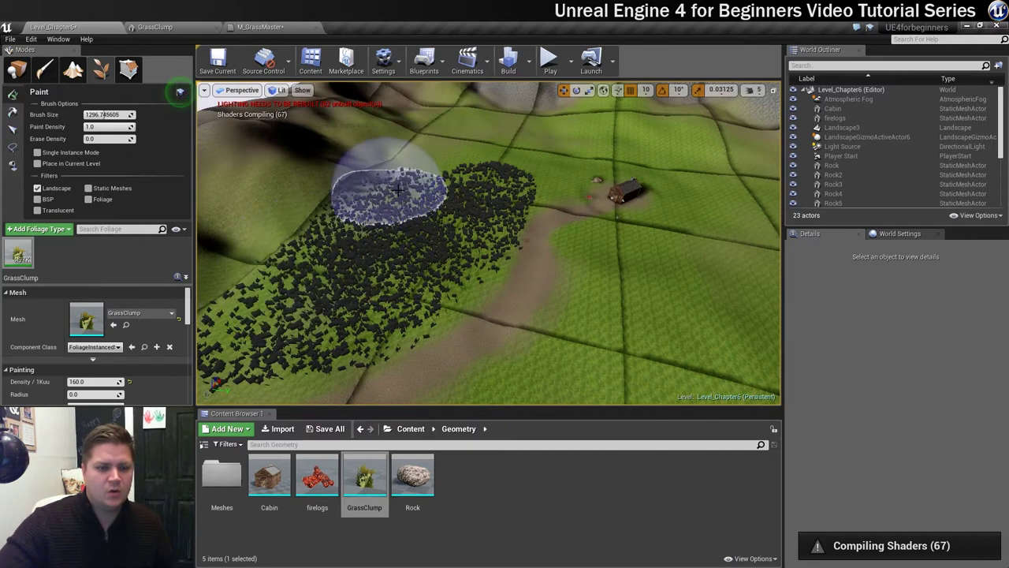
- Paint more grass to thicken the swath and extend it outward towards the foot of the hills
left_click(397, 256)
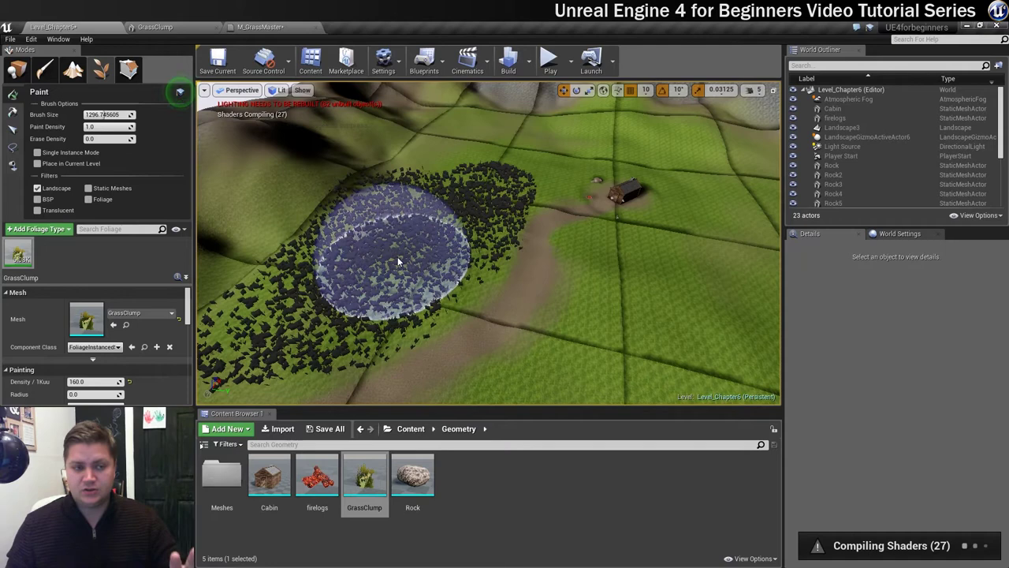
left_click(397, 256)
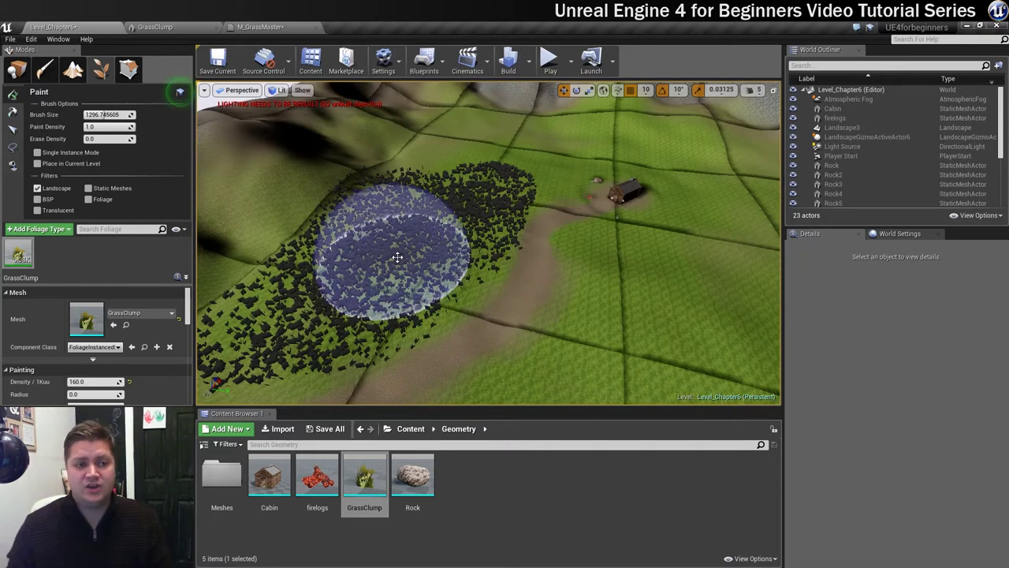
left_click(398, 256)
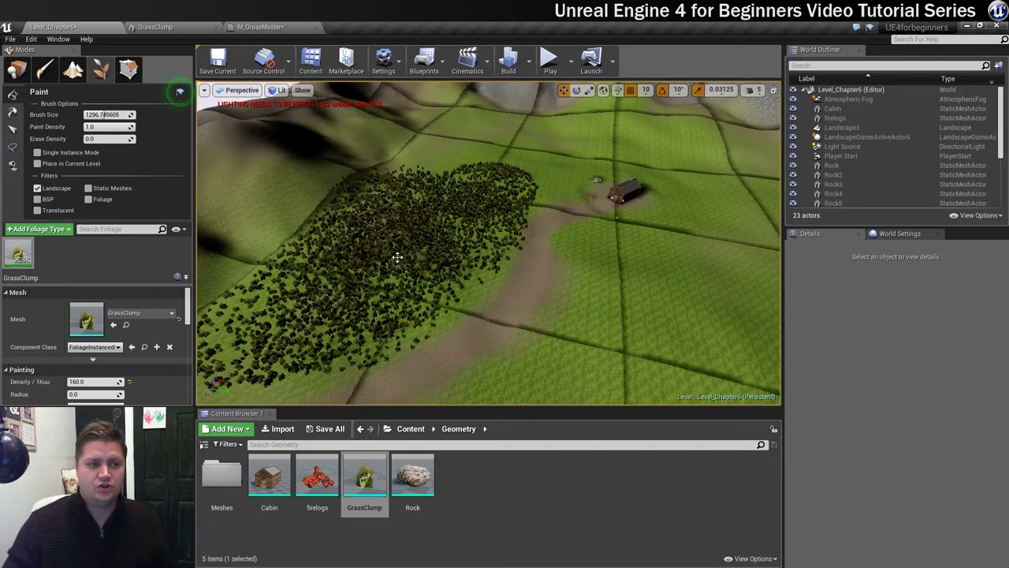
left_click(398, 256)
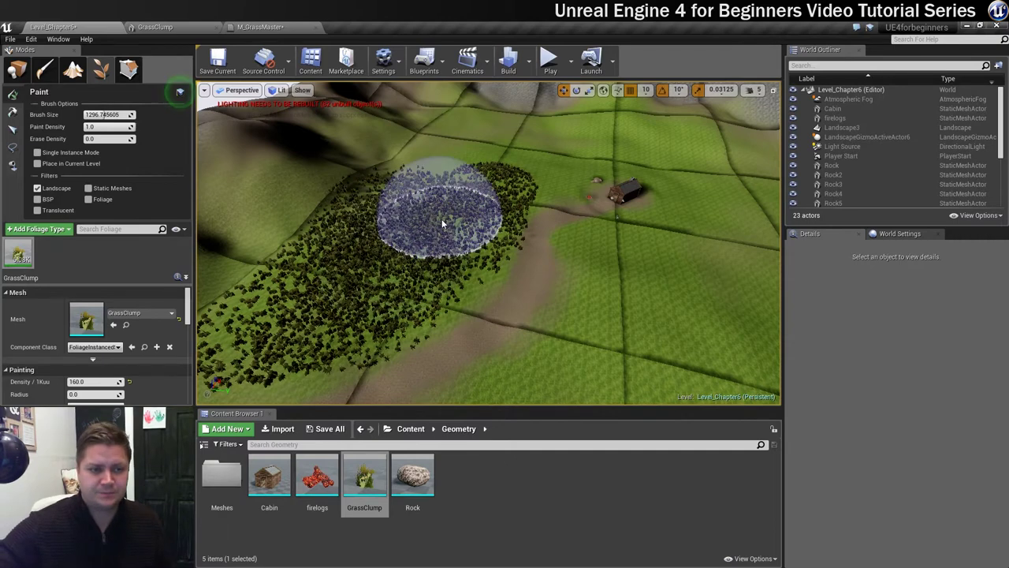
mouse_move(419, 164)
left_mouse_down()
mouse_move(456, 134)
mouse_move(538, 170)
mouse_move(639, 154)
mouse_move(609, 115)
mouse_move(467, 128)
mouse_move(396, 150)
mouse_move(385, 142)
mouse_move(318, 217)
left_mouse_up()
- Reduce the foliage brush to about 847 and continue the grass along the same side of the path, away from the cabin
right_click_drag(318, 217, 228, 217)
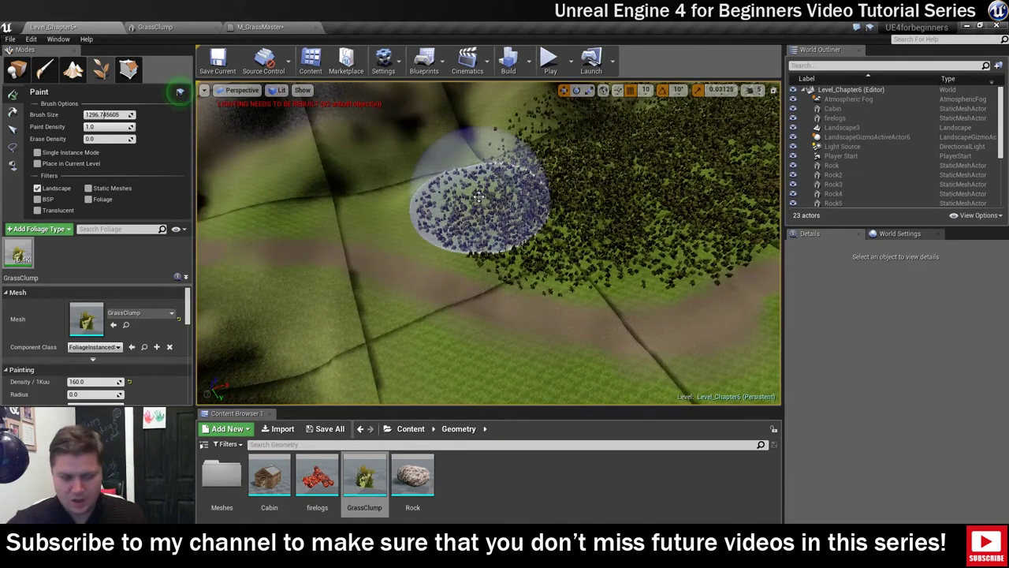
key("bracketleft")
key("bracketleft")
key("bracketleft")
key("bracketleft")
mouse_move(454, 218)
left_mouse_down()
mouse_move(343, 203)
mouse_move(304, 176)
mouse_move(264, 173)
left_mouse_up()
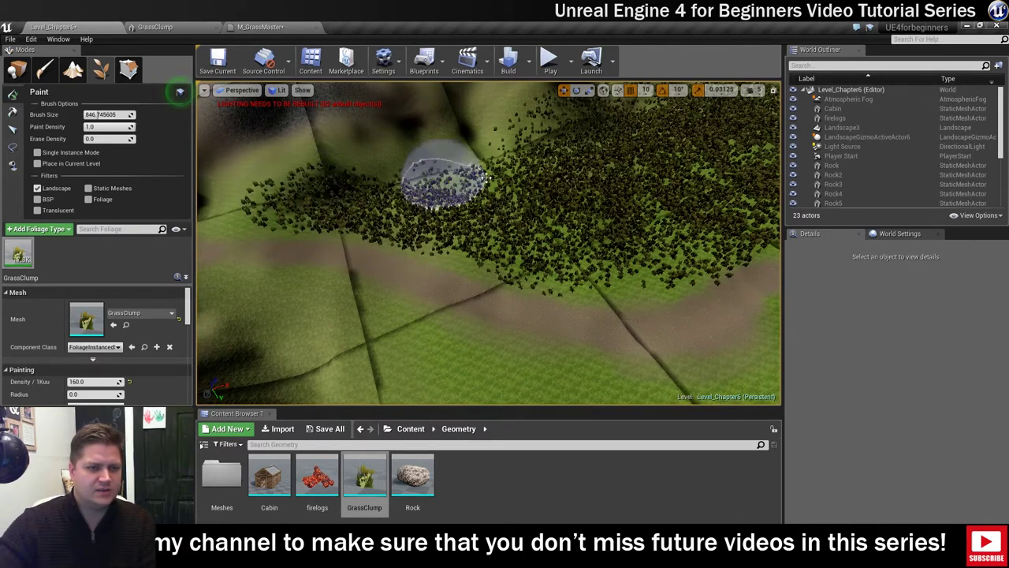
- Shrink the foliage brush to about 247 and paint a narrow grass strip on the opposite side of the path, near the hills
right_click_drag(550, 171, 367, 134)
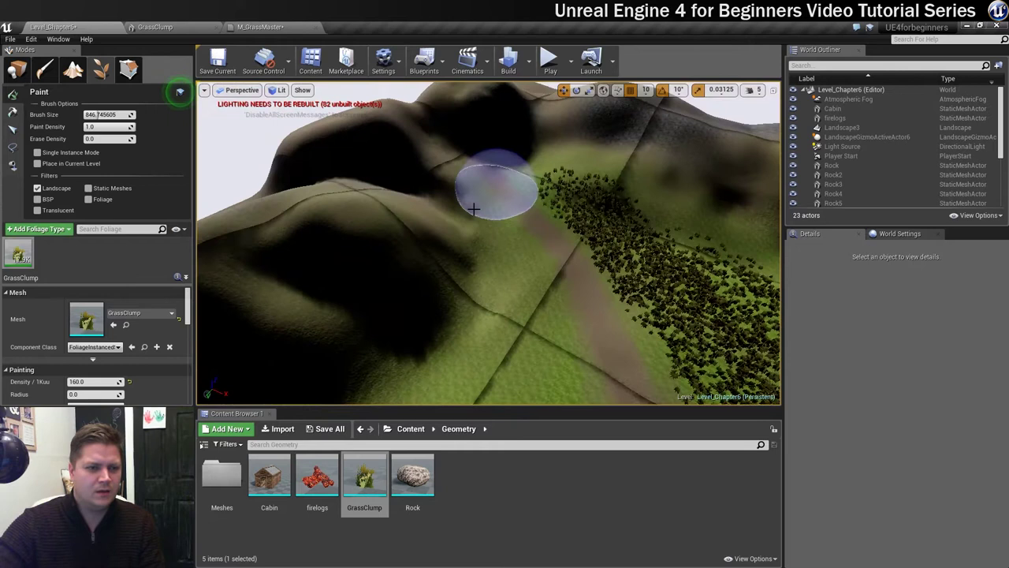
key("bracketleft")
key("bracketleft")
key("bracketleft")
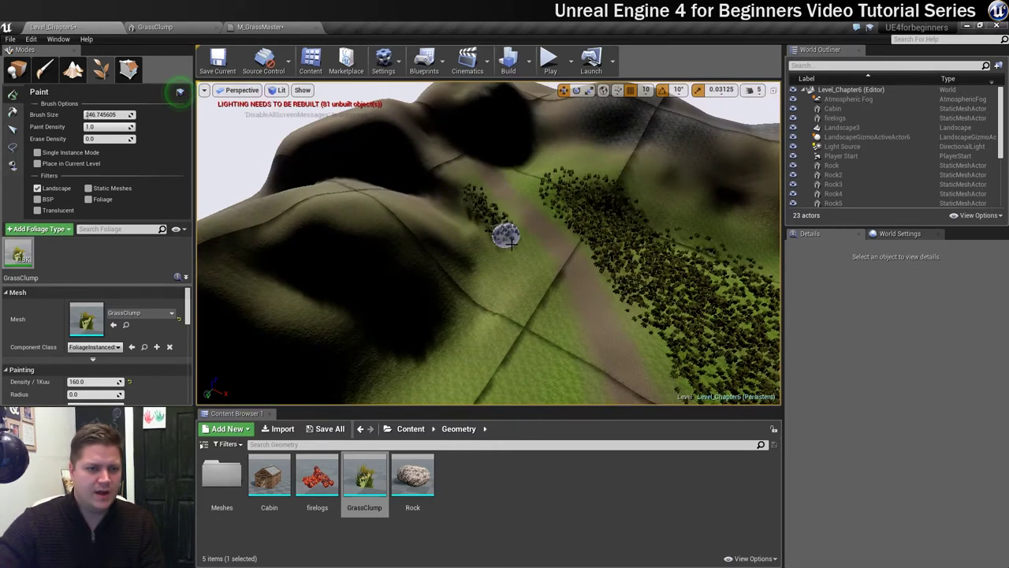
- With the foliage brush at about 647, extend the grass down the opposite side of the path and along the foot of the hills
mouse_move(545, 318)
right_mouse_down()
mouse_move(554, 306)
mouse_move(531, 289)
mouse_move(522, 258)
right_mouse_up()
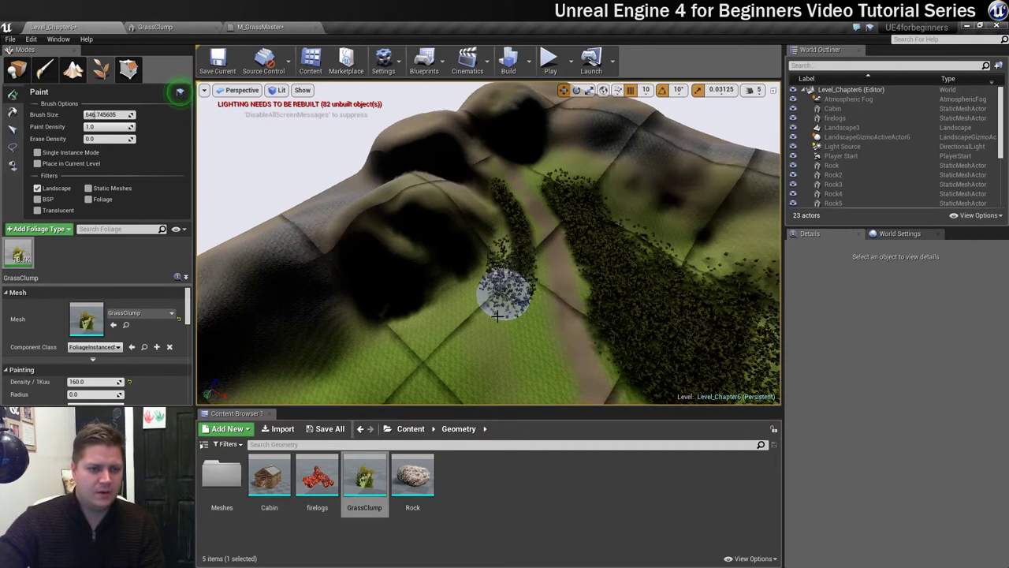
mouse_move(498, 316)
left_mouse_down()
mouse_move(506, 347)
mouse_move(517, 336)
left_mouse_up()
mouse_move(519, 320)
right_mouse_down()
mouse_move(517, 364)
mouse_move(518, 347)
right_mouse_up()
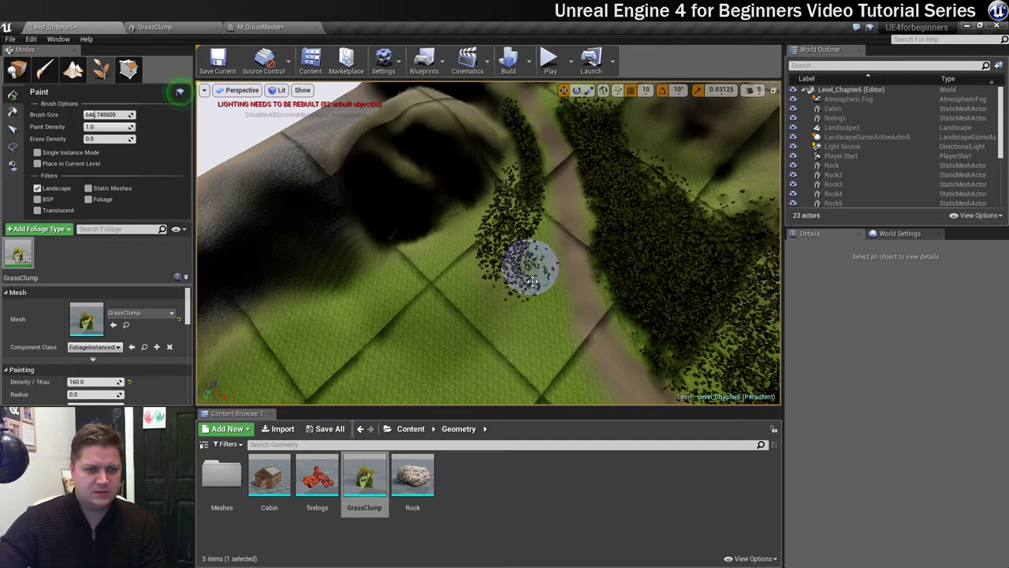
left_click_drag(534, 313, 548, 390)
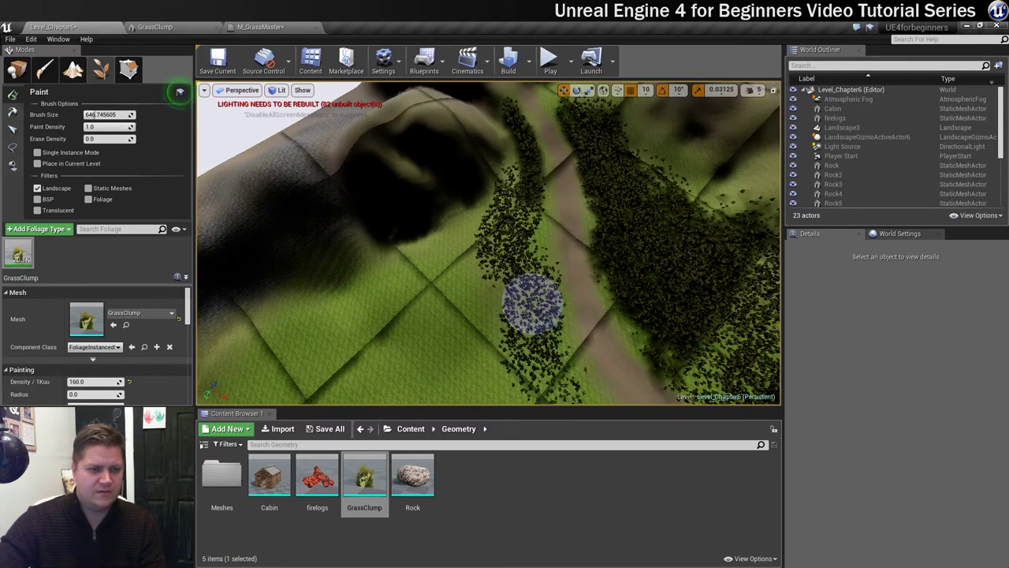
left_click_drag(475, 233, 307, 331)
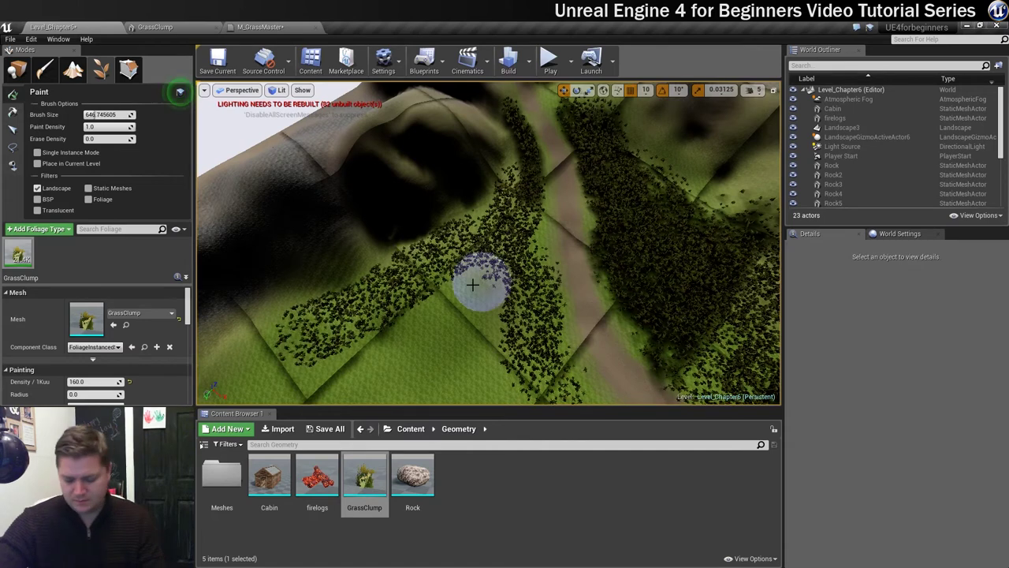
- Enlarge the foliage brush to about 1597 and fill the open ground between the path and the hills with grass
key("bracketright")
key("bracketright")
key("bracketright")
key("bracketright")
key("bracketright")
key("bracketright")
key("bracketright")
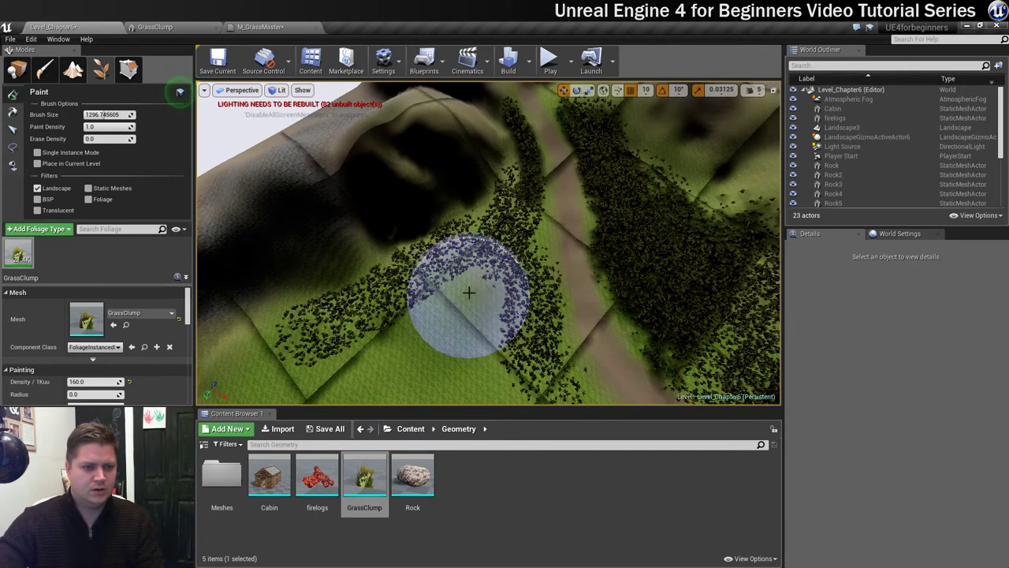
key("bracketright")
key("bracketright")
key("bracketright")
key("bracketright")
key("bracketright")
key("bracketright")
right_click_drag(473, 304, 461, 322)
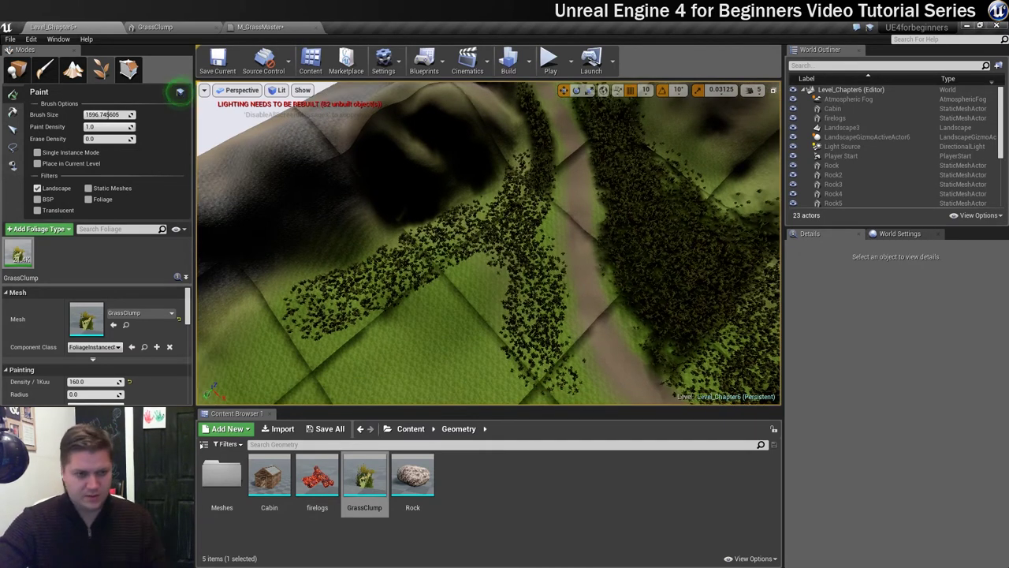
right_click_drag(473, 286, 455, 288)
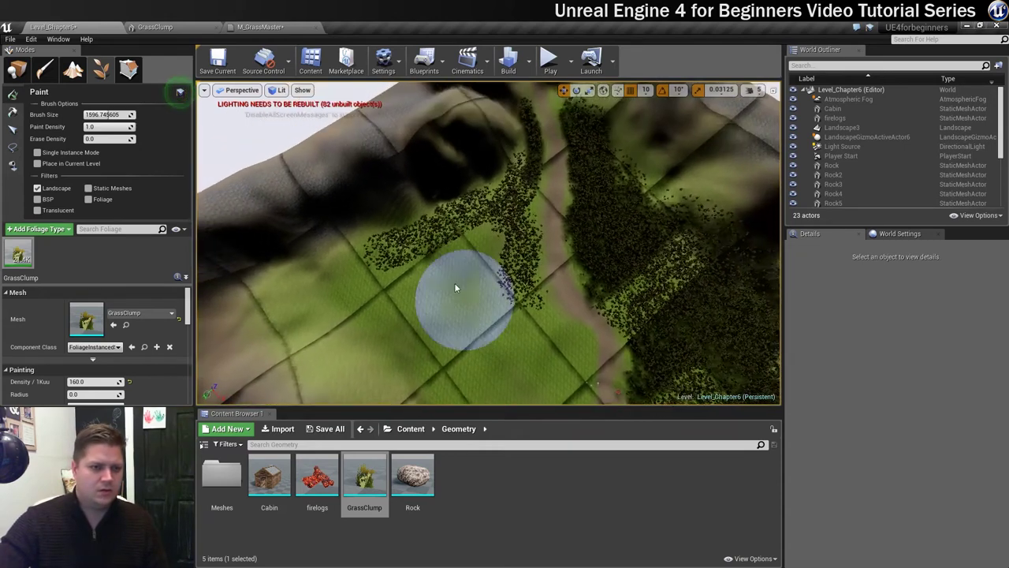
mouse_move(454, 287)
left_mouse_down()
mouse_move(482, 238)
mouse_move(435, 278)
mouse_move(365, 275)
mouse_move(347, 290)
mouse_move(496, 341)
mouse_move(491, 315)
mouse_move(518, 338)
mouse_move(441, 292)
left_mouse_up()
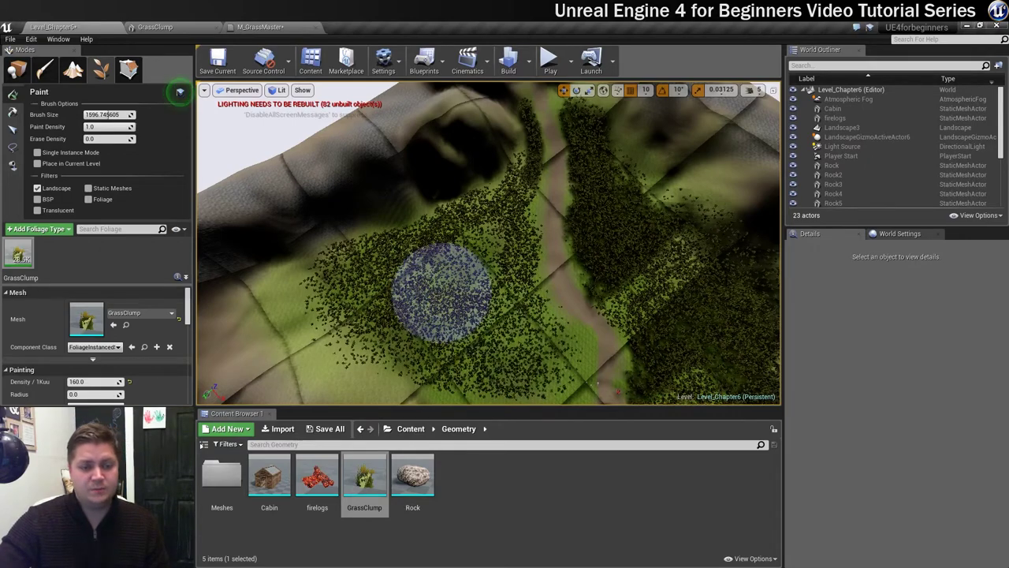
- Cover the bare ground beside and behind the cabin with grass, using foliage brush sizes from about 847 to 1197
right_click_drag(441, 292, 444, 291)
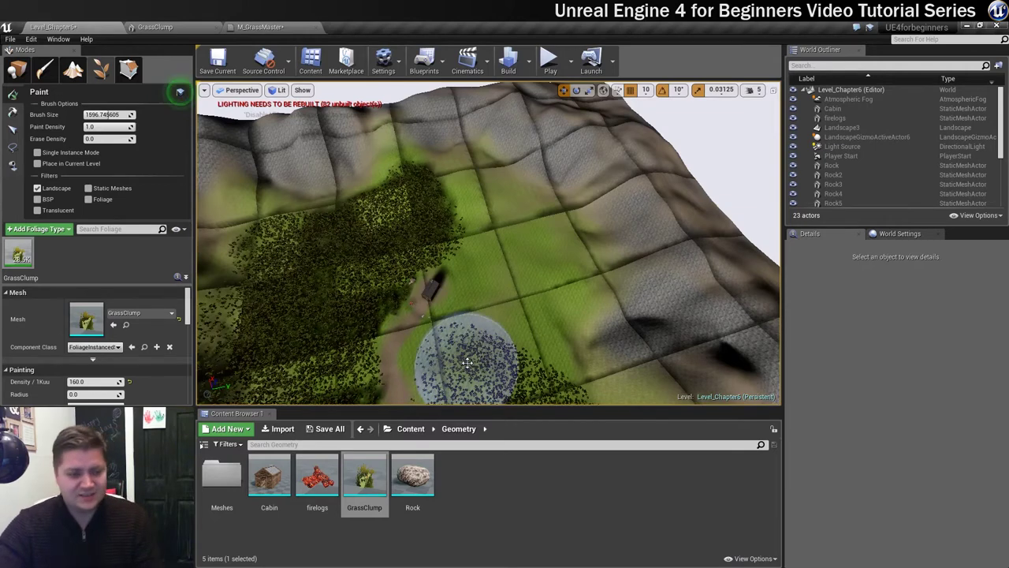
key("bracketleft")
key("bracketleft")
key("bracketleft")
key("bracketleft")
key("bracketleft")
key("bracketleft")
key("bracketleft")
key("bracketleft")
key("bracketleft")
key("bracketleft")
key("bracketleft")
key("bracketleft")
key("bracketleft")
key("bracketleft")
key("bracketleft")
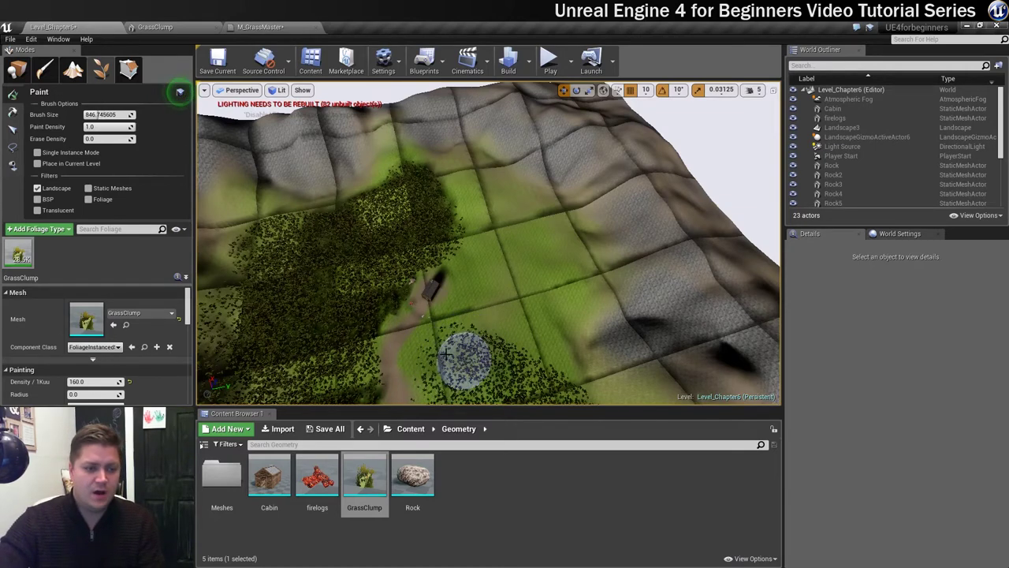
key("bracketleft")
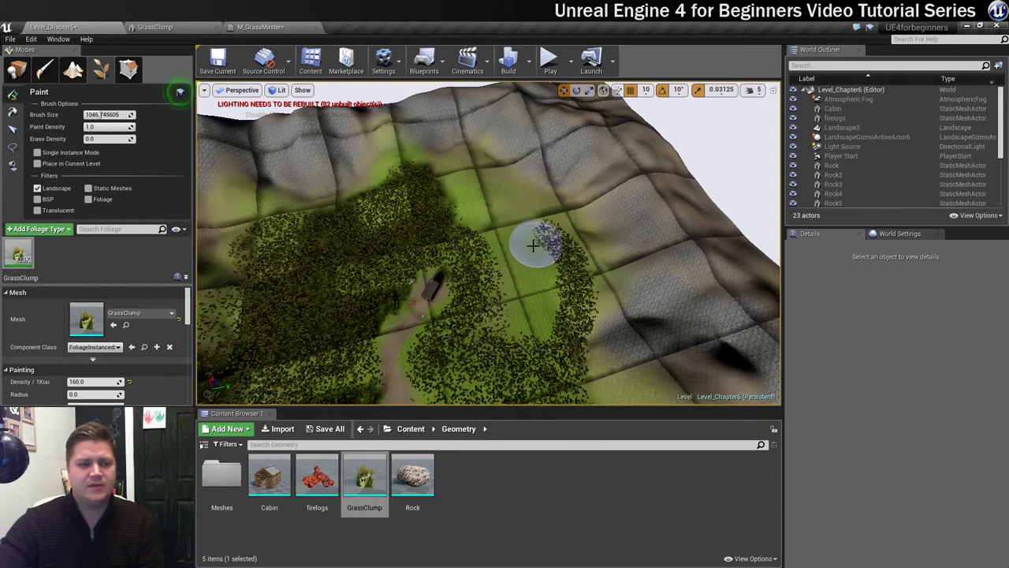
mouse_move(521, 246)
left_mouse_down()
mouse_move(517, 257)
mouse_move(539, 293)
mouse_move(518, 345)
mouse_move(482, 214)
mouse_move(444, 192)
mouse_move(543, 231)
left_mouse_up()
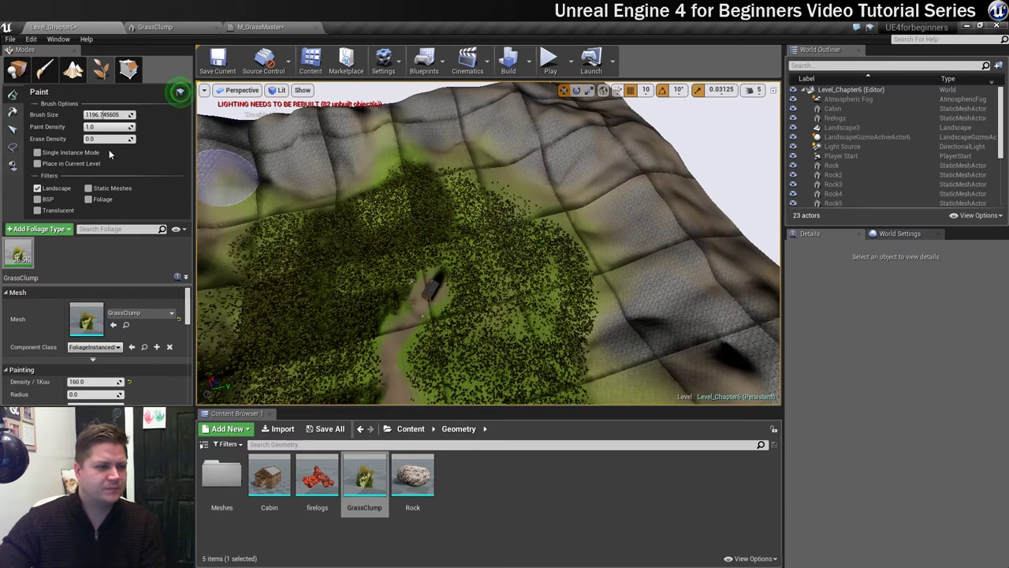
- Set the paint density to 0.3 and paint sparse grass at the foot of the hills behind the cabin with the brush at about 597
left_click(101, 127)
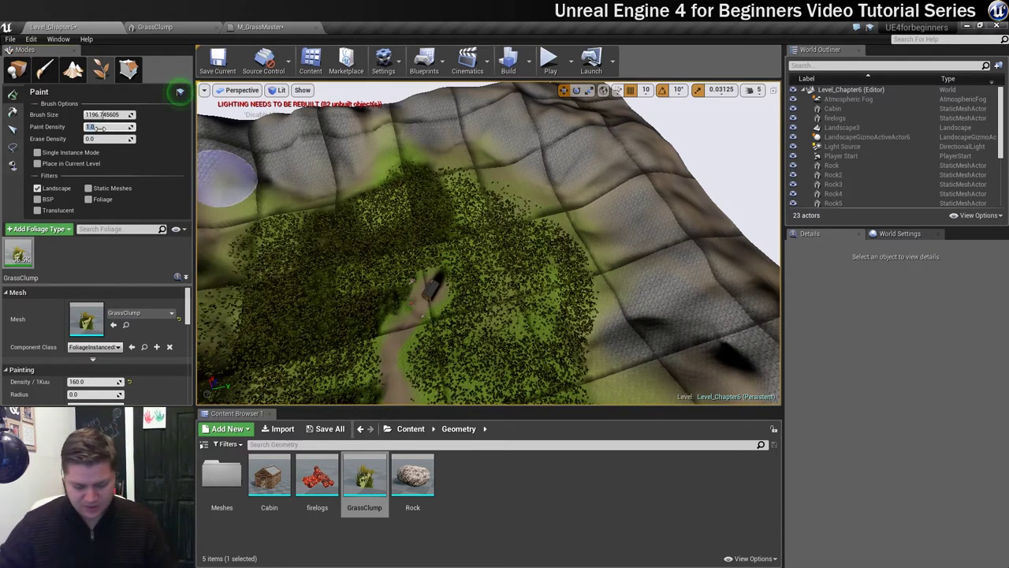
key("Return")
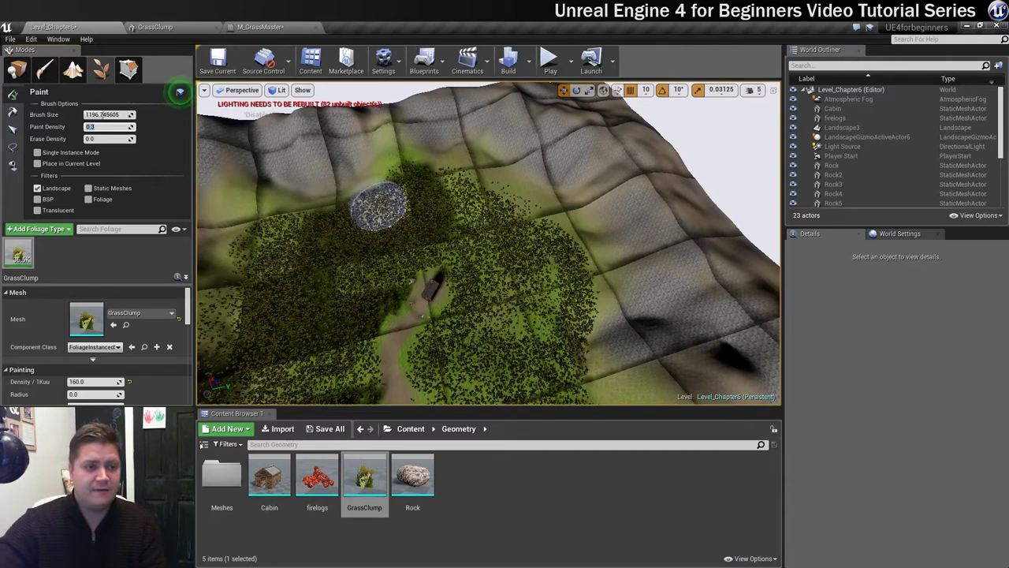
left_click(473, 183)
key("bracketleft")
key("bracketleft")
key("bracketleft")
key("bracketleft")
key("bracketleft")
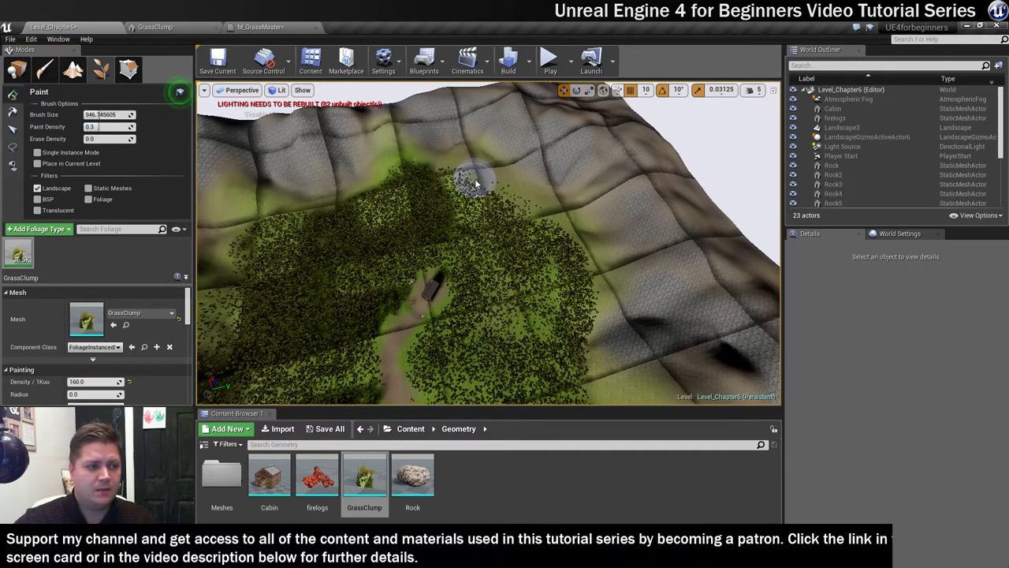
key("bracketleft")
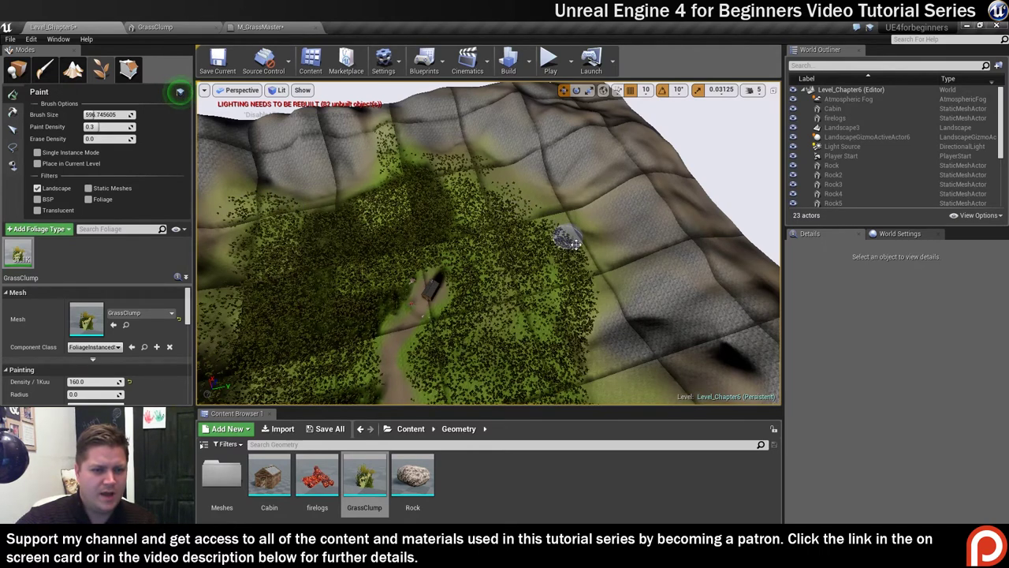
- Continue the sparse grass along the remaining foothills around the landscape, blending the dense grass into the slopes
right_click_drag(504, 184, 316, 201)
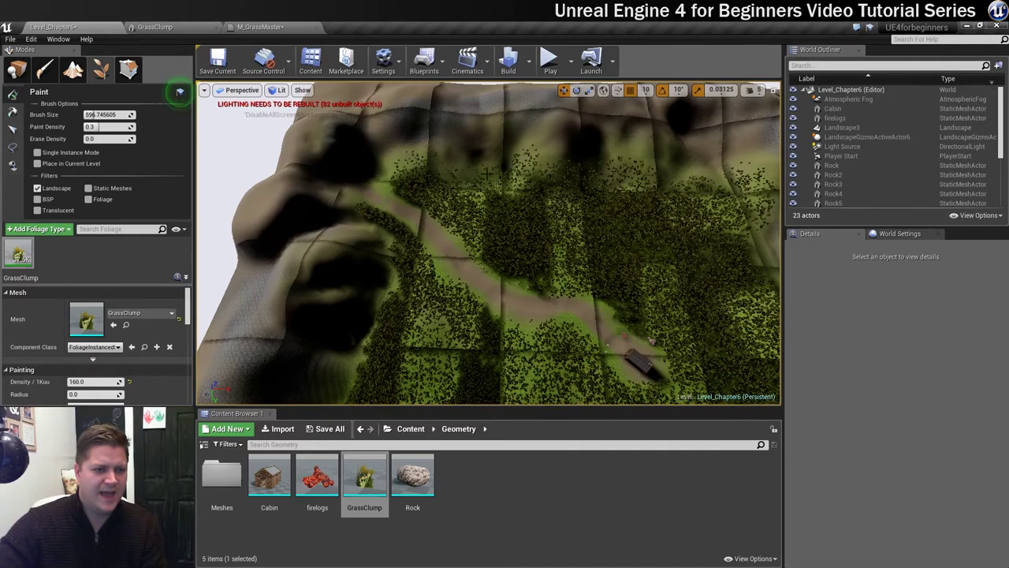
right_click_drag(488, 173, 488, 190)
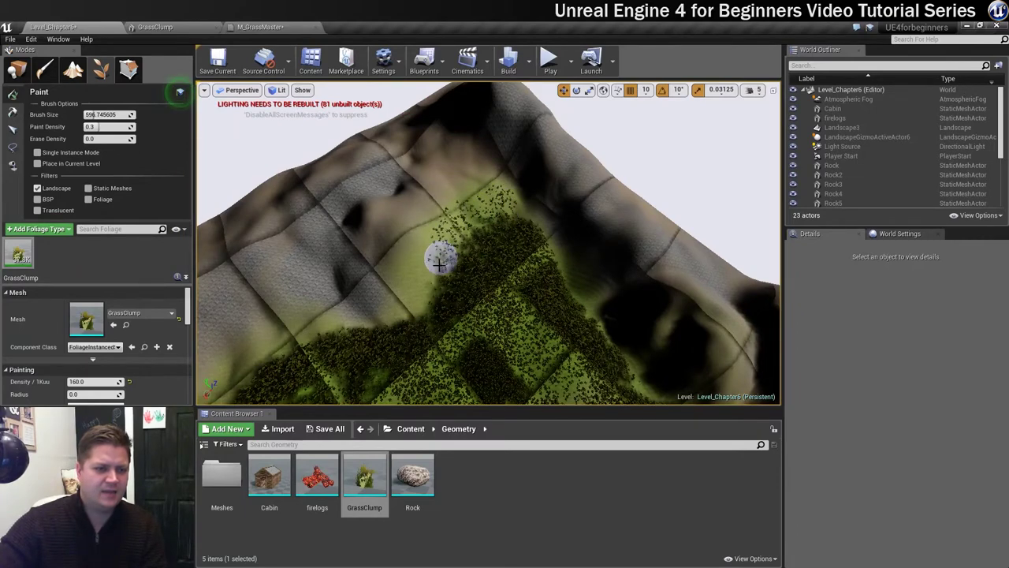
right_click_drag(414, 276, 364, 324)
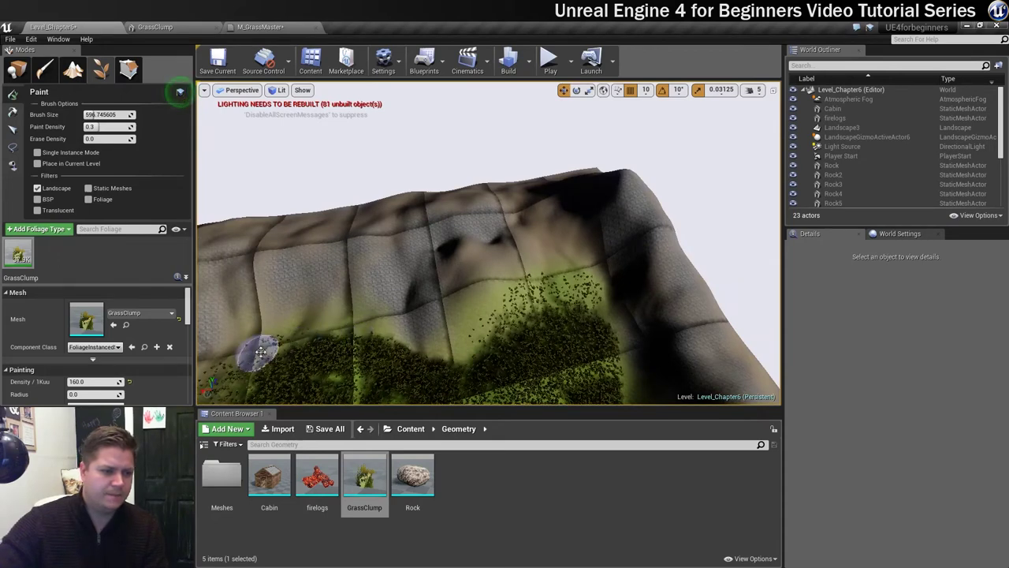
right_click_drag(260, 352, 260, 352)
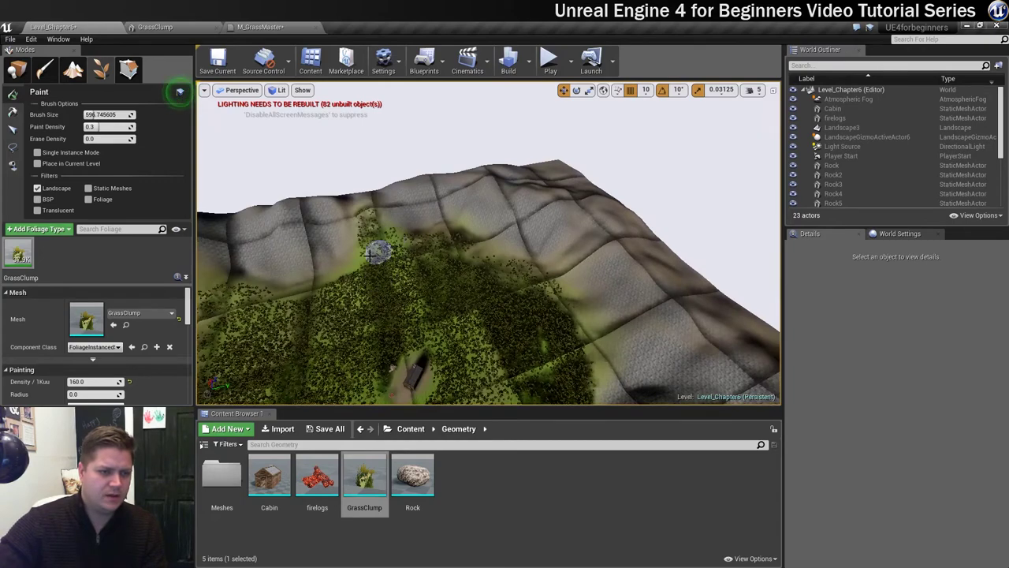
- Play-test the level by walking through the grass around the cabin and path to check its coverage, and end the session
right_click_drag(460, 315, 405, 315)
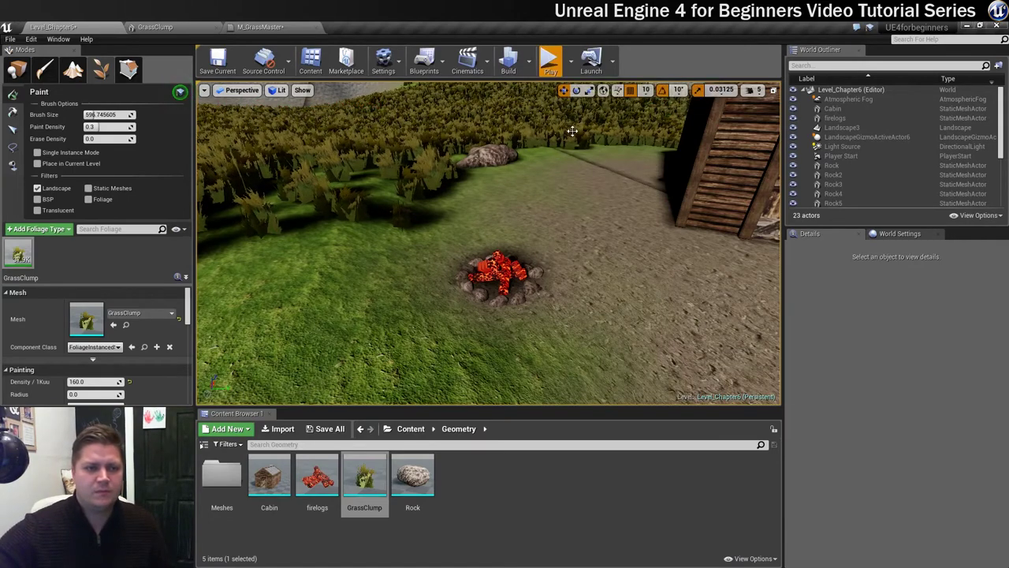
key("alt+p")
left_click(643, 251)
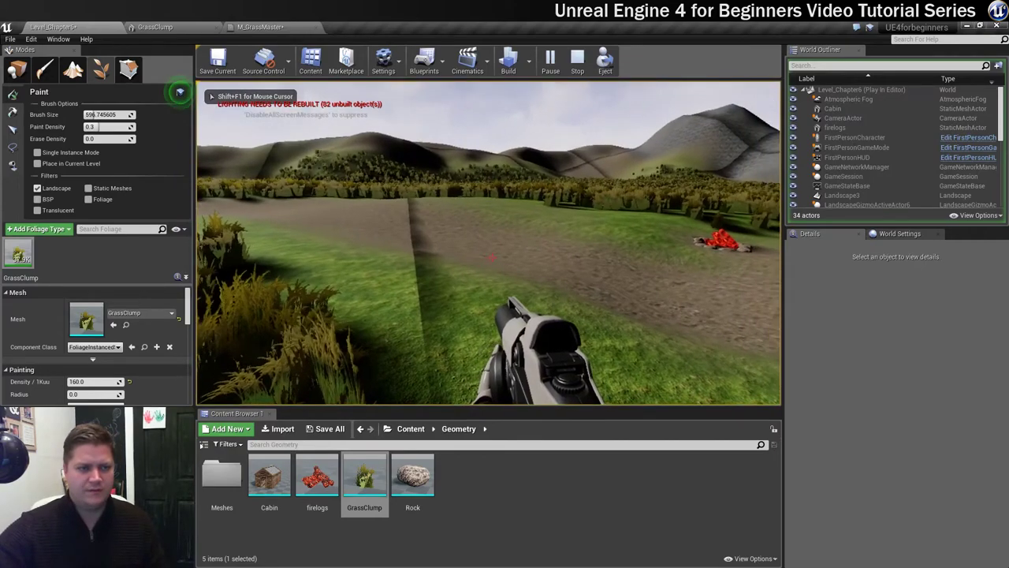
key("w")
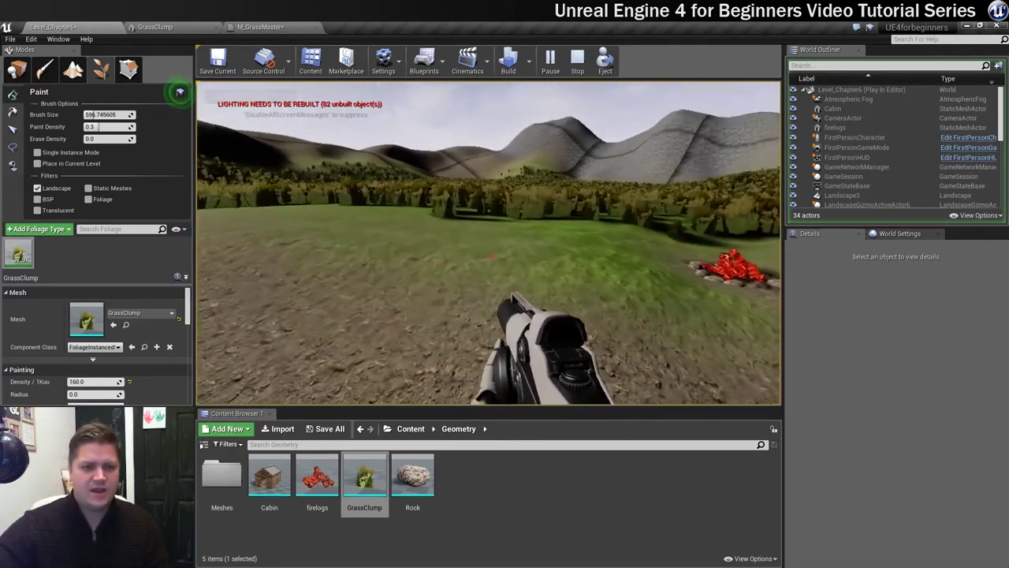
key("w")
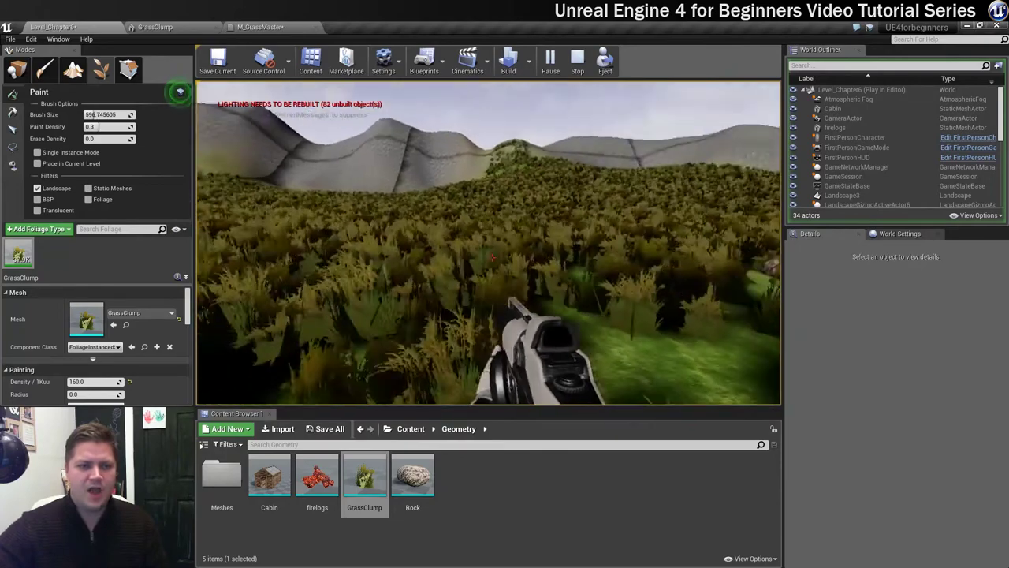
key("w")
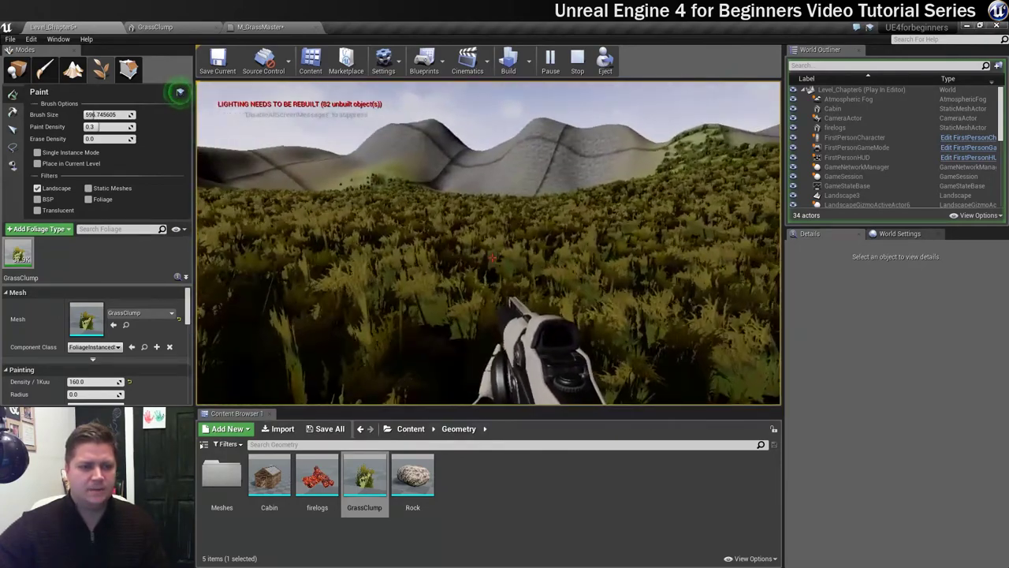
key("w")
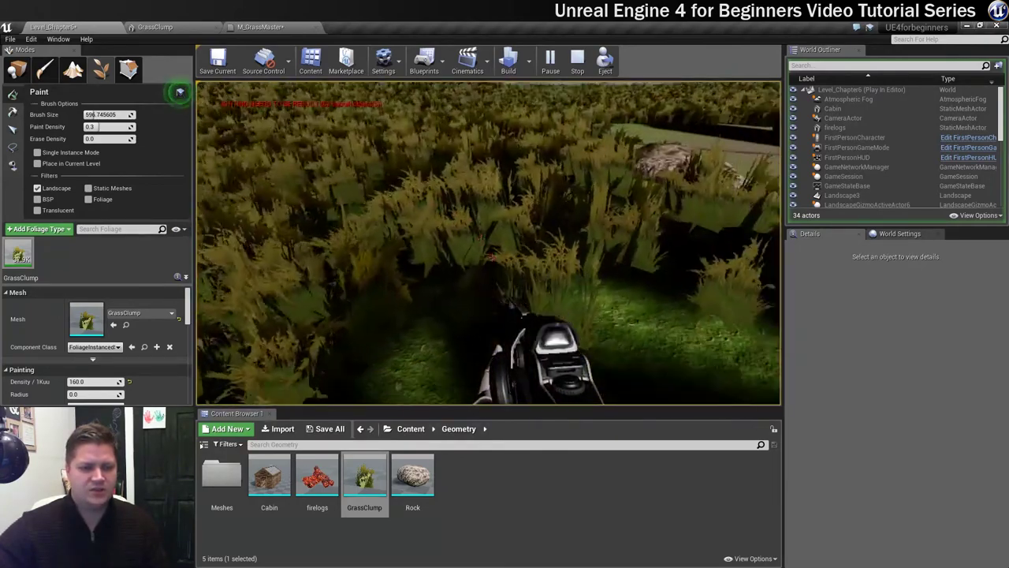
key("w")
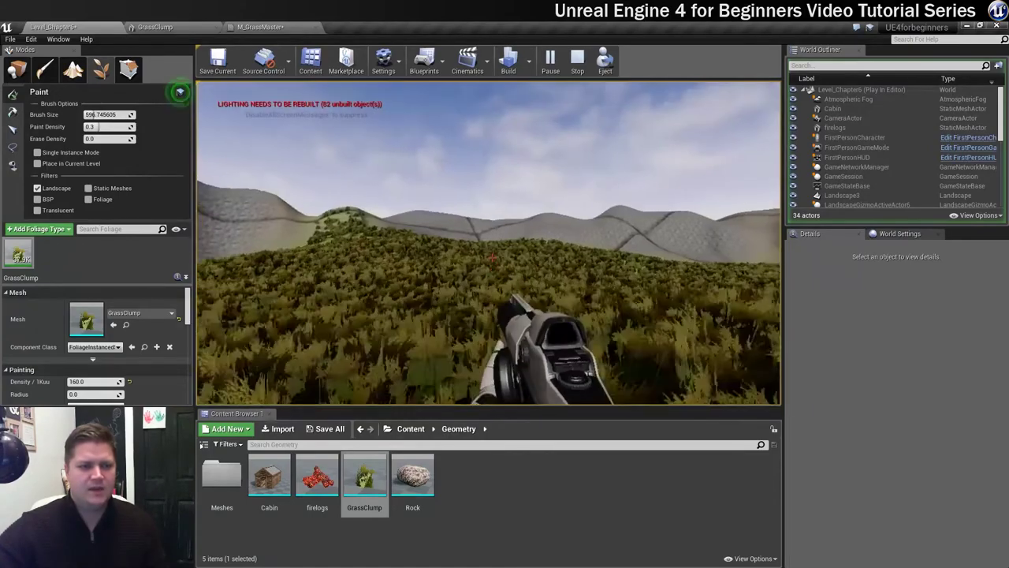
key("w")
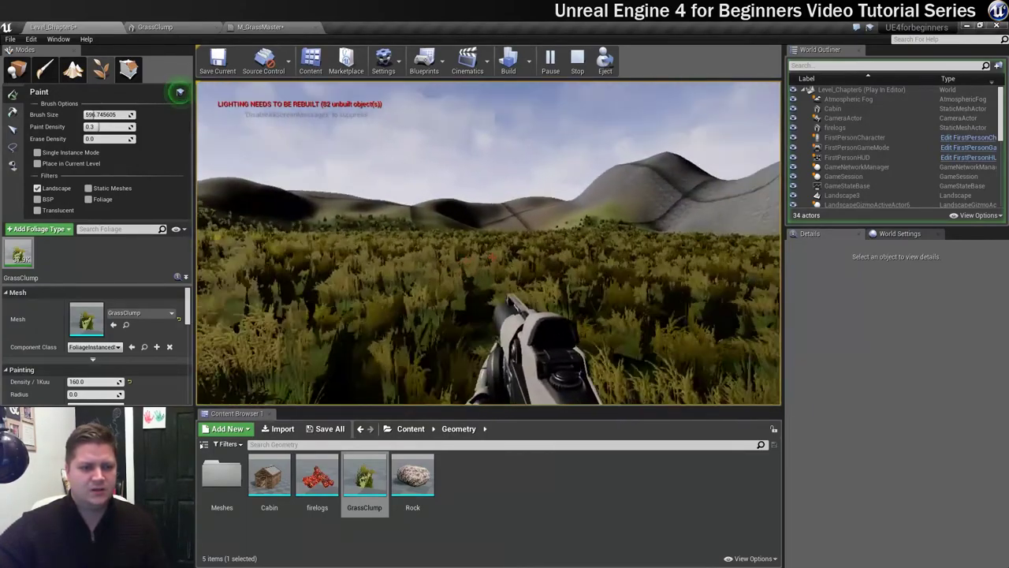
key("w")
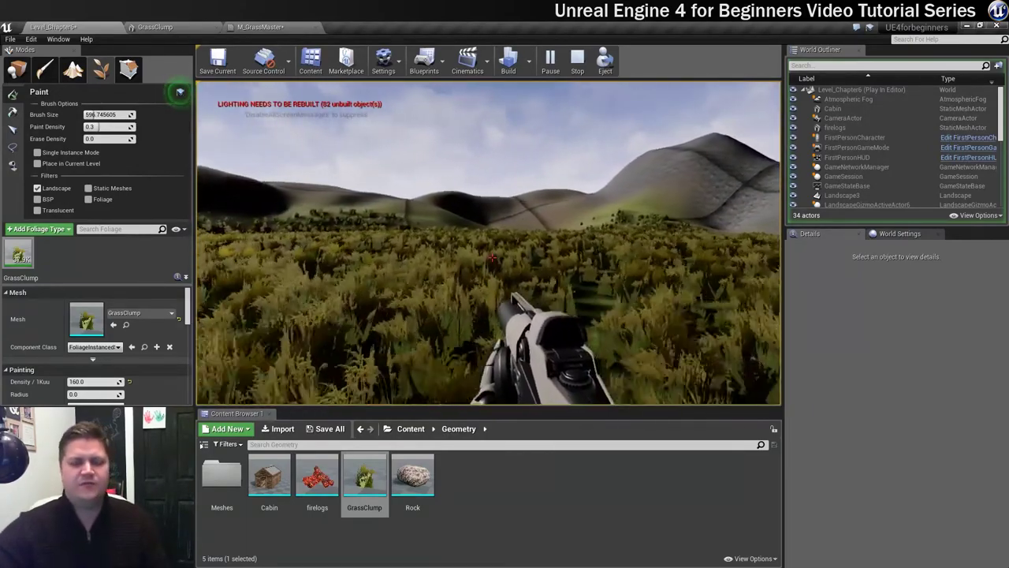
key("w")
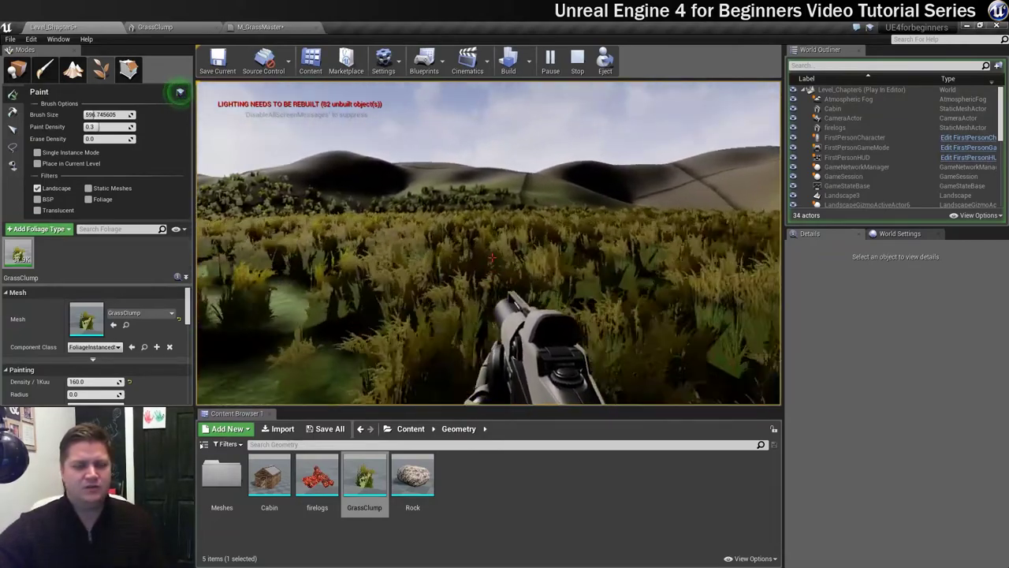
key("w")
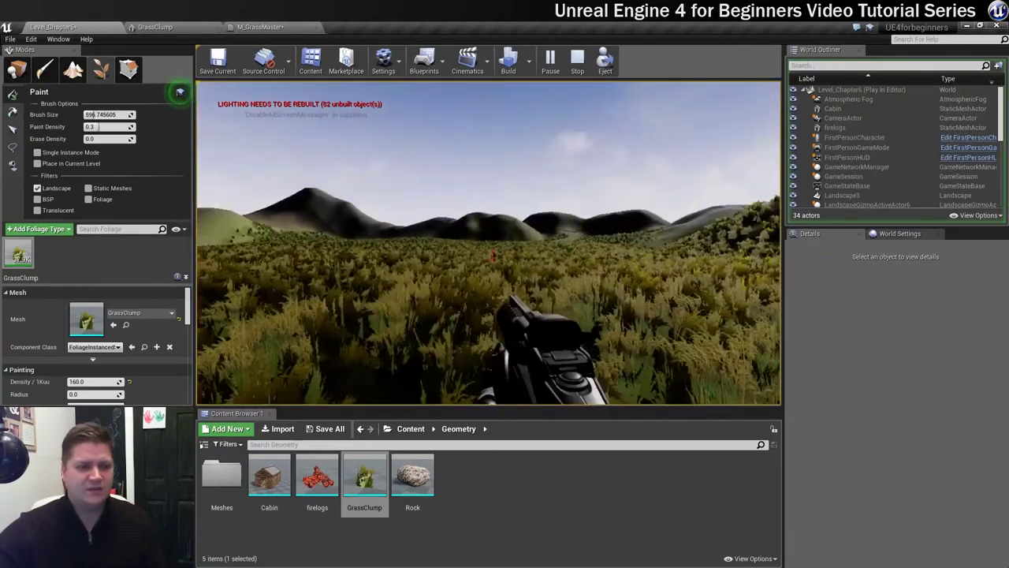
key("w")
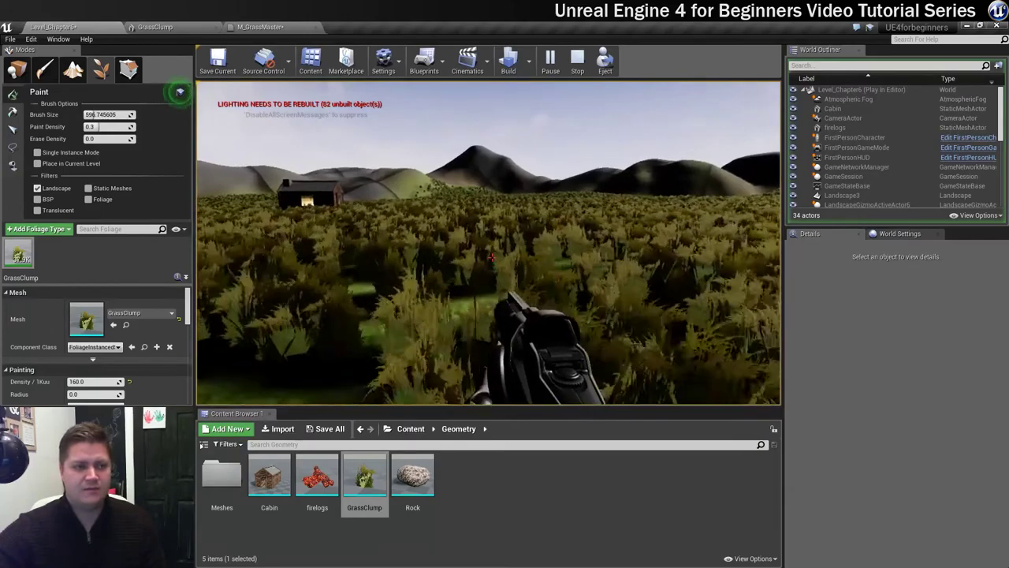
key("w")
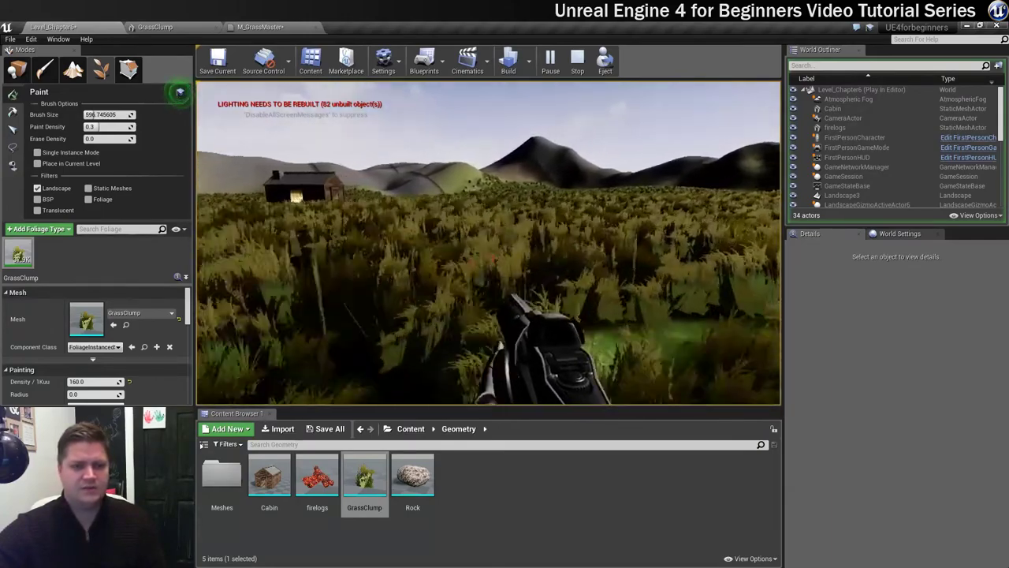
key("w")
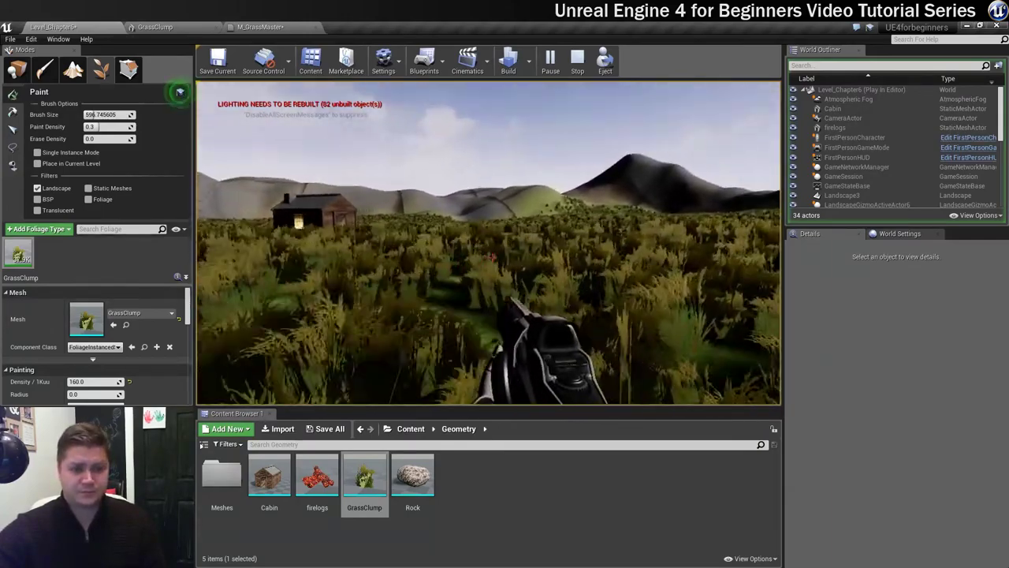
key("w")
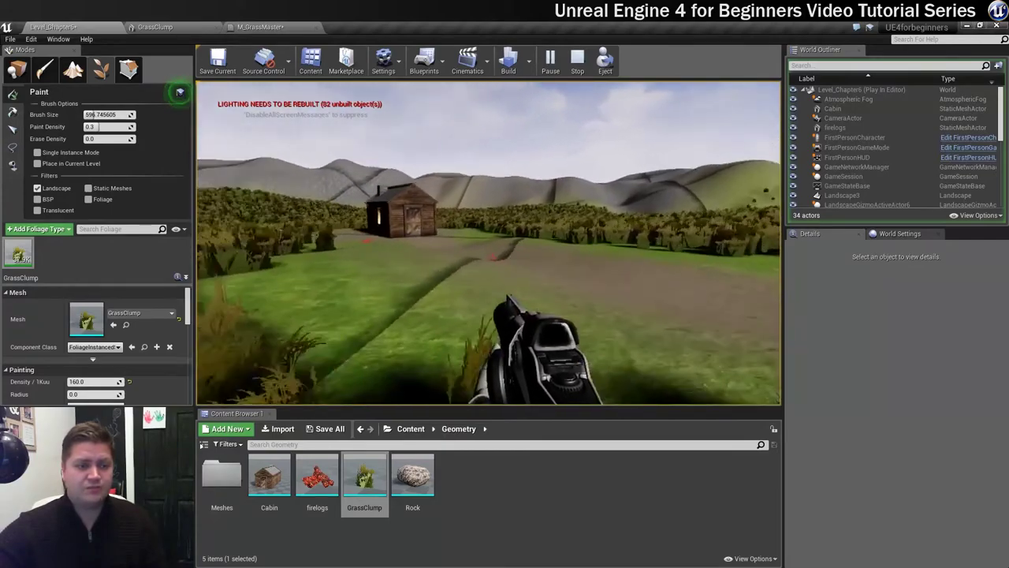
key("w")
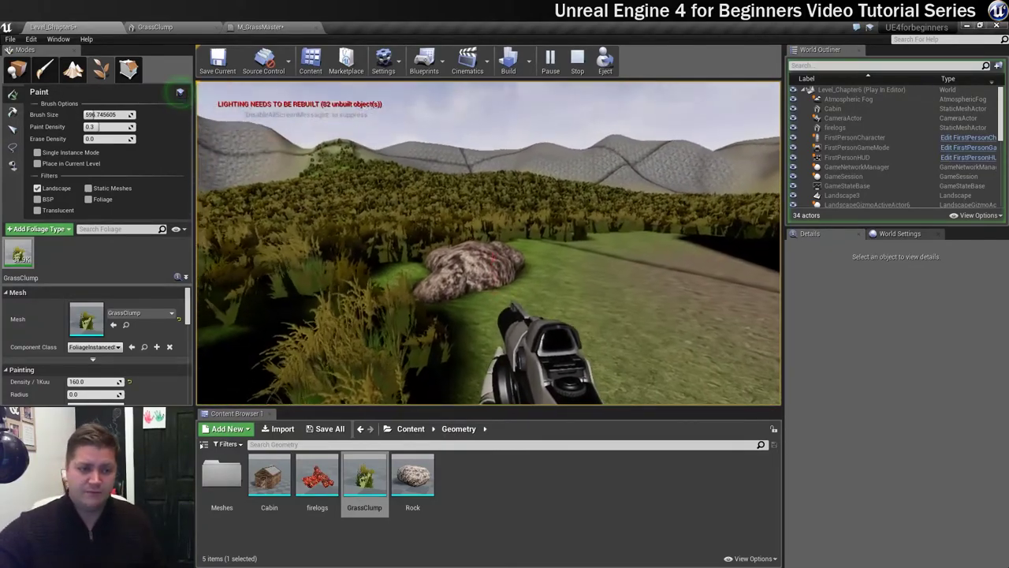
key("Escape")
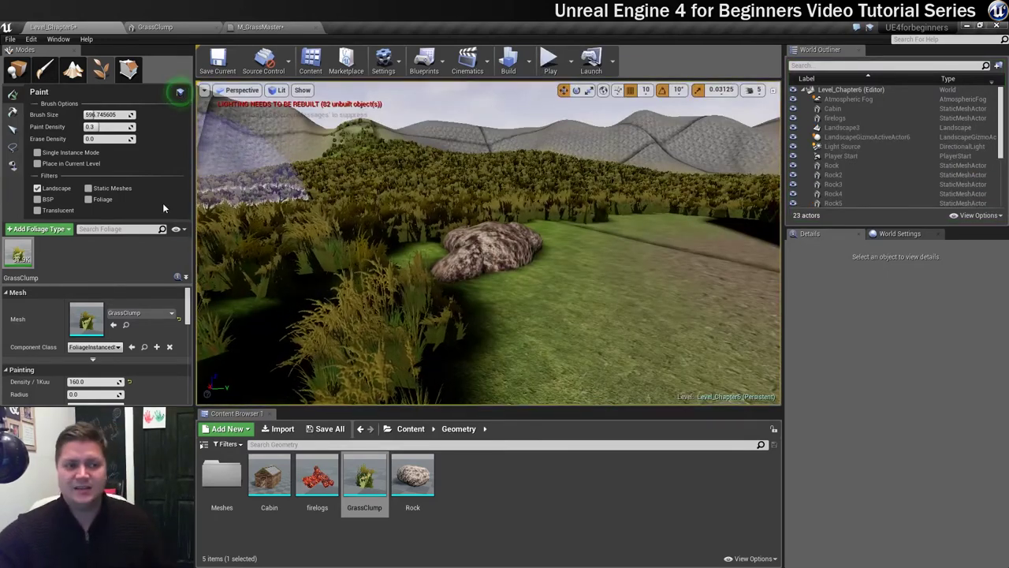
- Reduce the foliage brush to about 297 to refine the grass around the rock and the cabin
key("e")
right_click_drag(337, 245, 337, 339)
right_click_drag(337, 283, 357, 237)
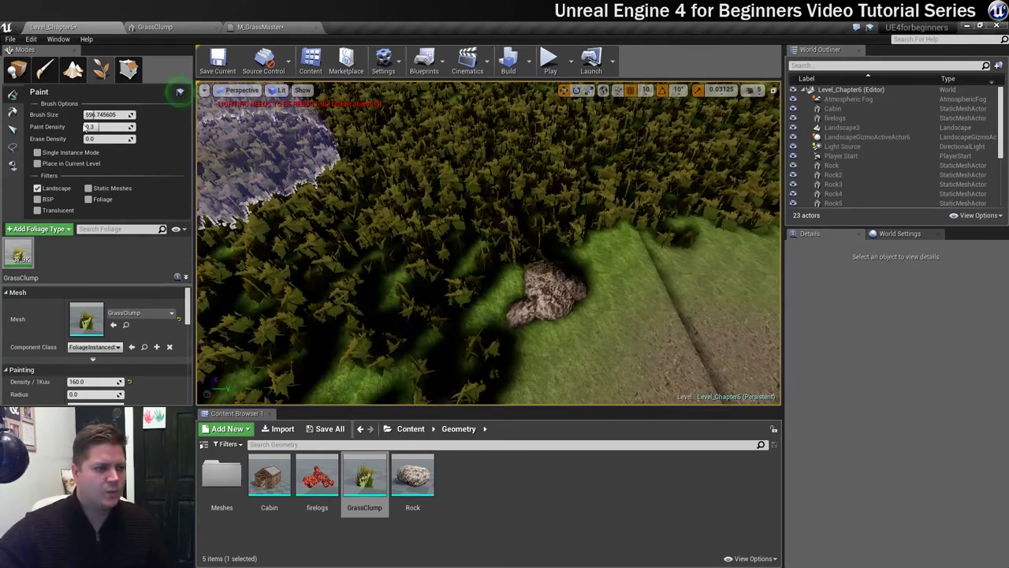
scroll(515, 244, "down", 10)
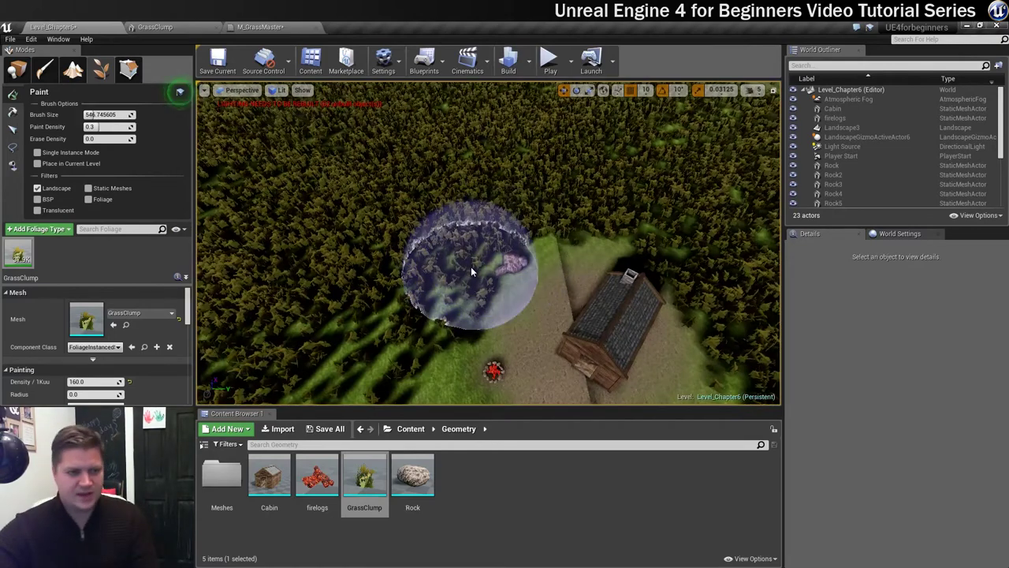
key("bracketleft")
key("bracketleft")
key("bracketleft")
key("bracketleft")
key("bracketleft")
key("bracketleft")
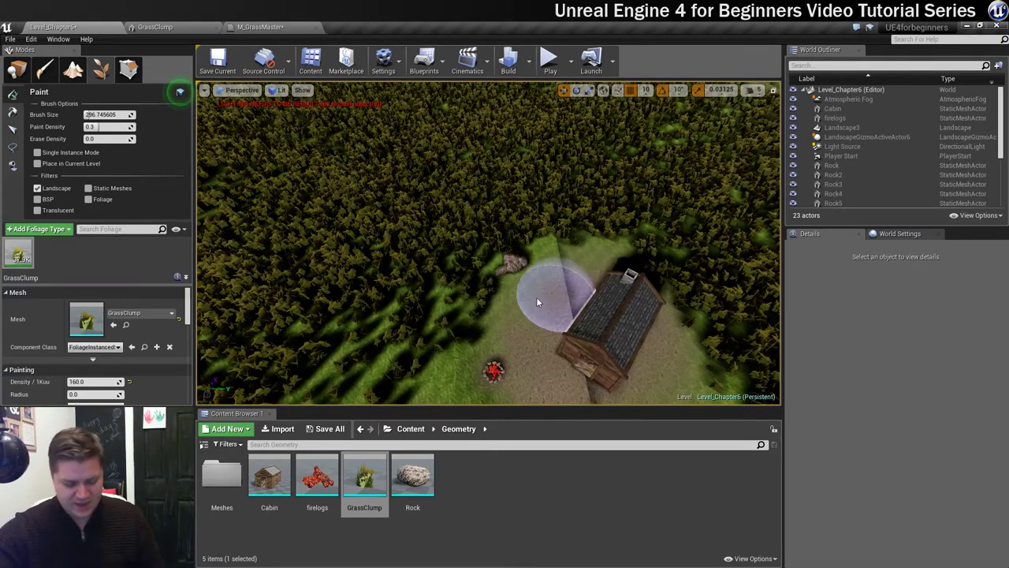
middle_click_drag(531, 299, 670, 296)
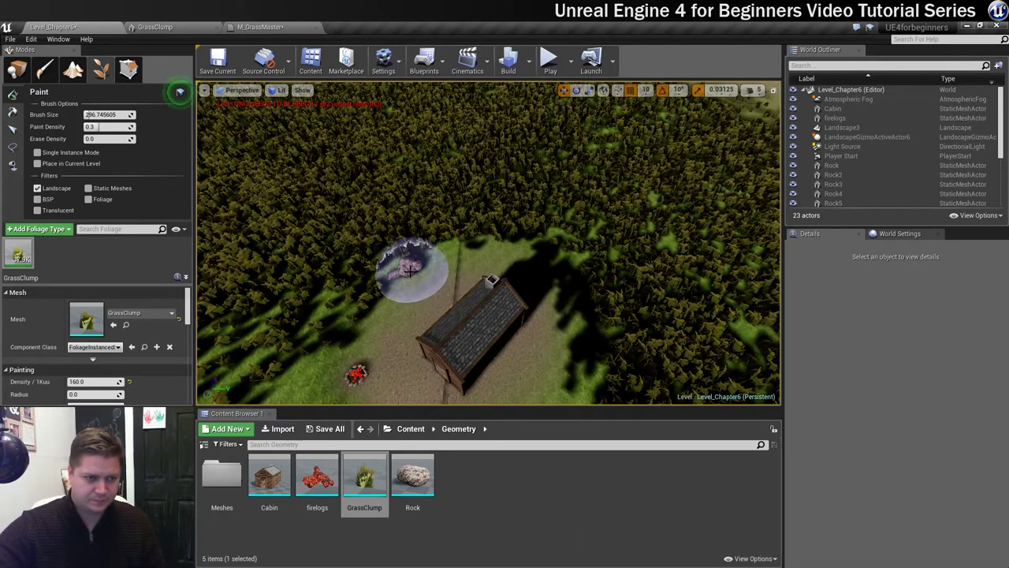
- Erase the stray grass clumps that reach up the hillside at the far edge of the grass field
mouse_move(404, 336)
right_mouse_down()
mouse_move(366, 330)
mouse_move(335, 193)
right_mouse_up()
right_click_drag(394, 252, 417, 331)
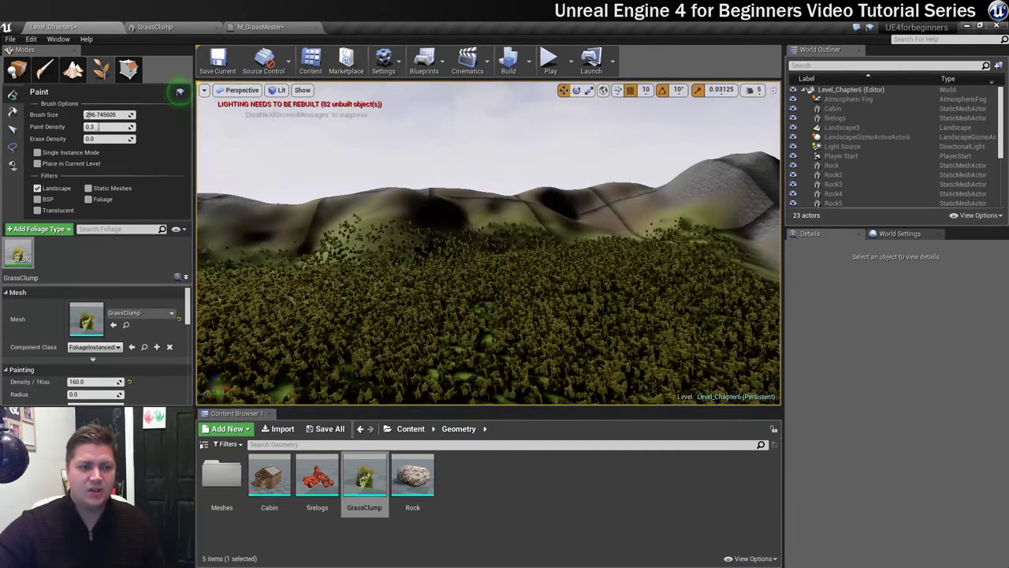
mouse_move(351, 220)
left_mouse_down("shift")
mouse_move(360, 218)
mouse_move(352, 222)
left_mouse_up("shift")
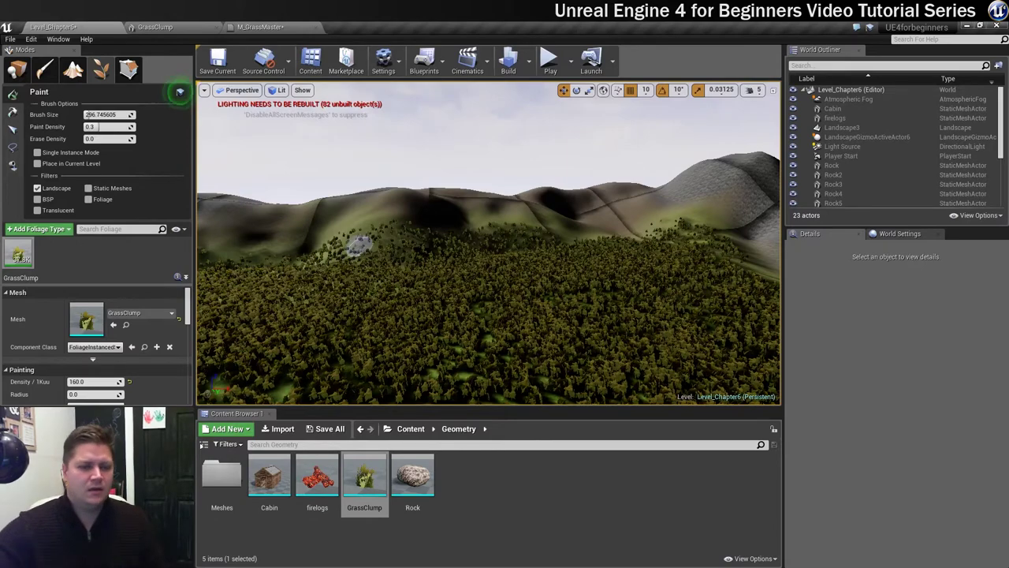
right_click_drag(509, 278, 360, 277)
mouse_move(473, 284)
right_mouse_down()
mouse_move(410, 284)
mouse_move(410, 339)
right_mouse_up()
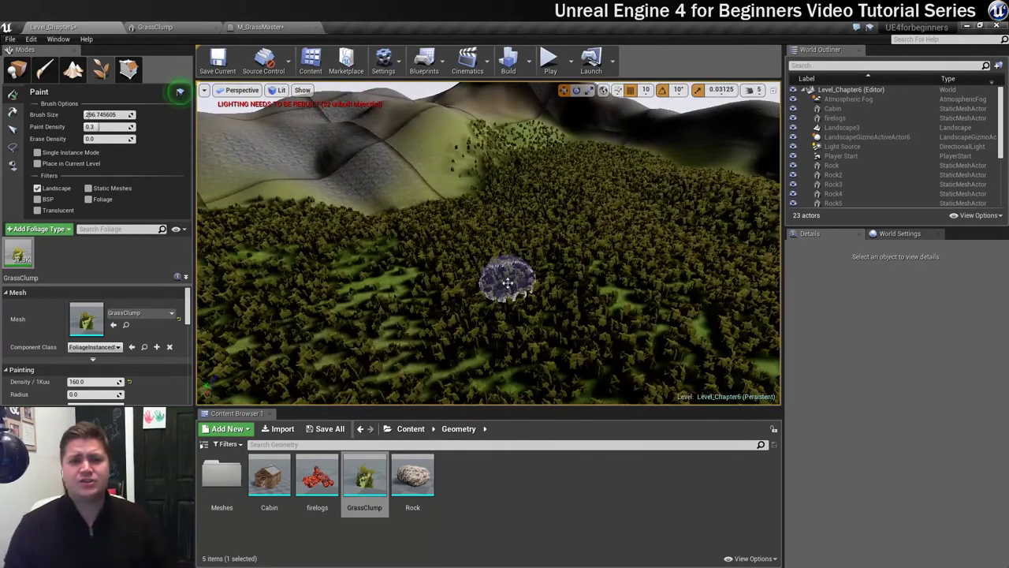